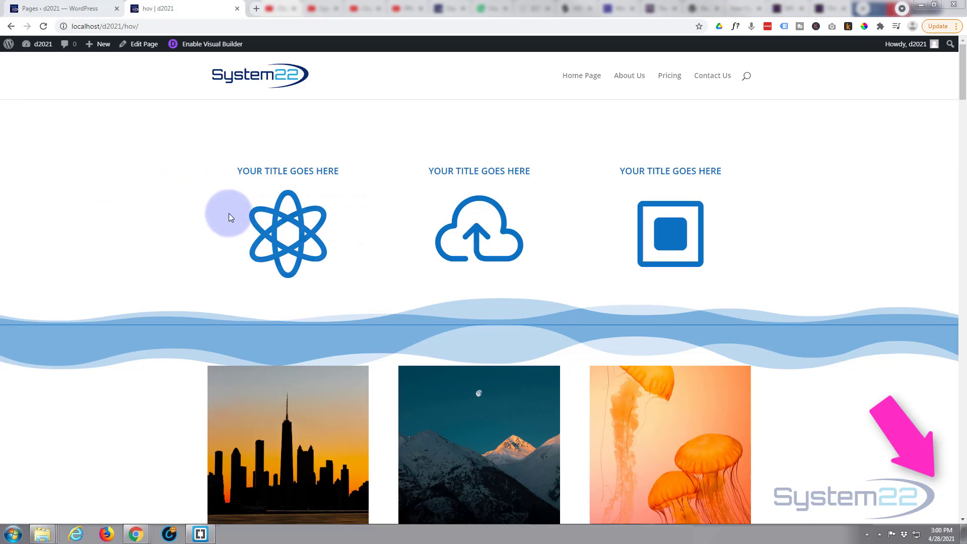
Step: Preview the hover effect on each of the three blurbs on the live page
mouse_move(285, 229)
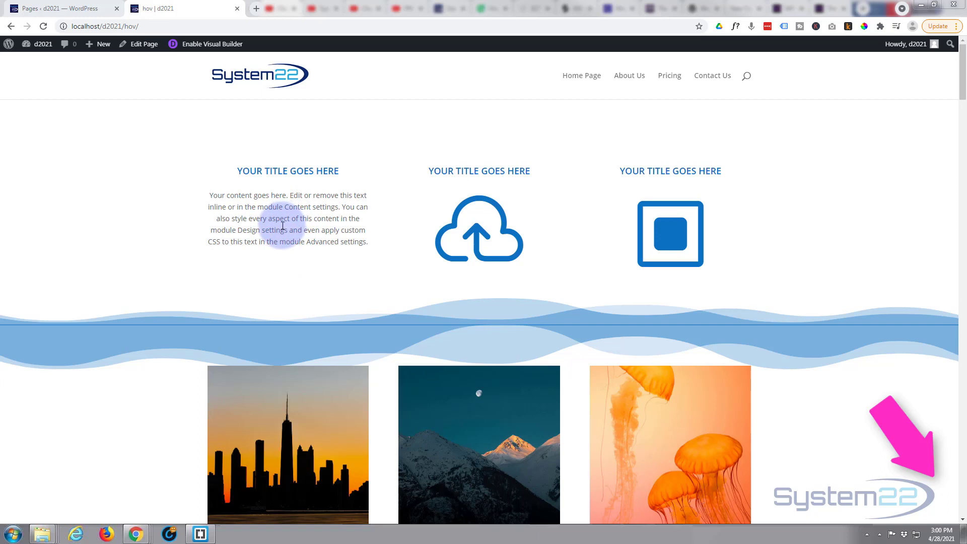
mouse_move(476, 227)
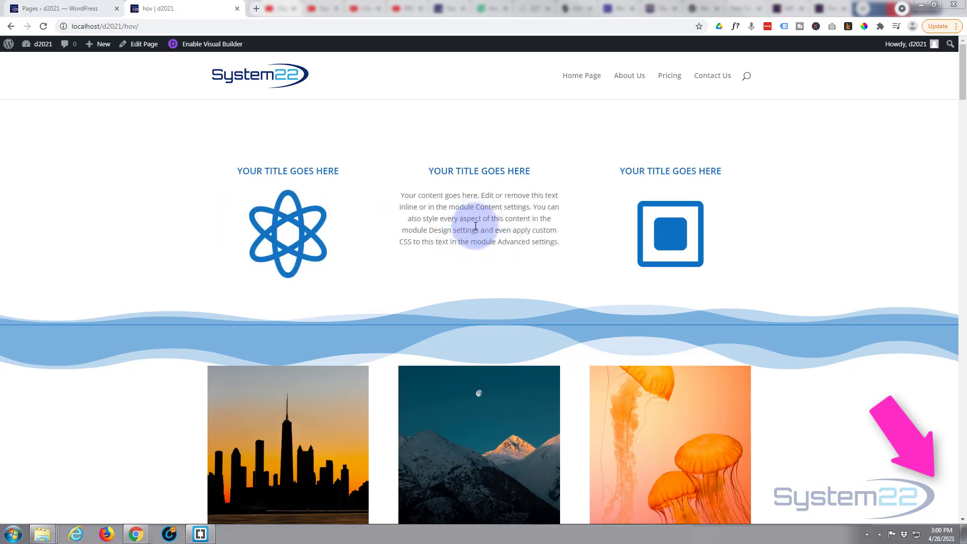
mouse_move(645, 236)
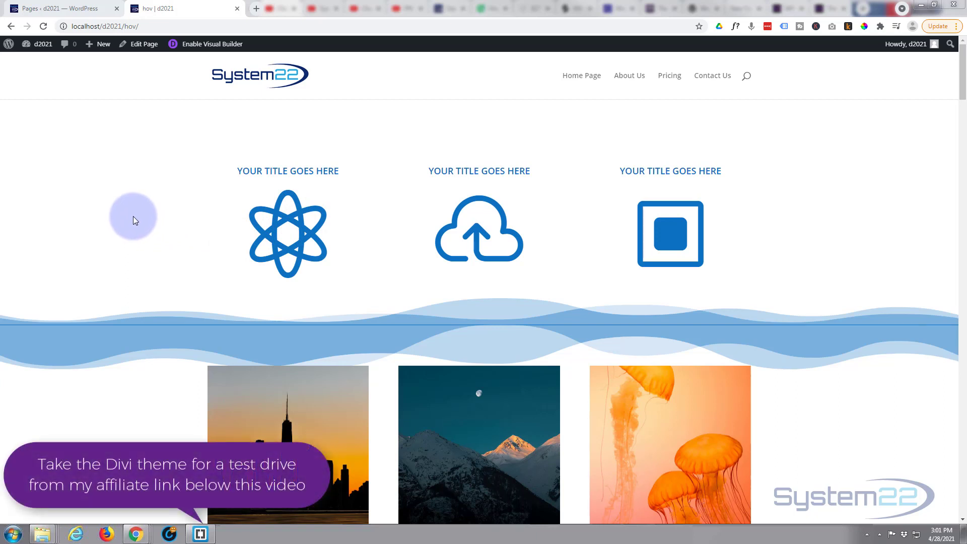
Step: Enable the Visual Builder and delete the third column's square icon module
left_click(195, 46)
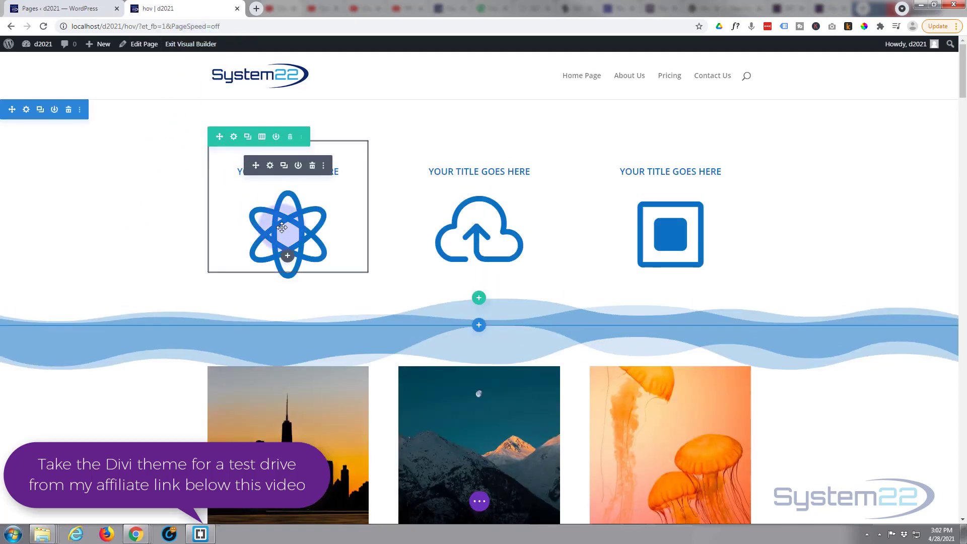
mouse_move(652, 173)
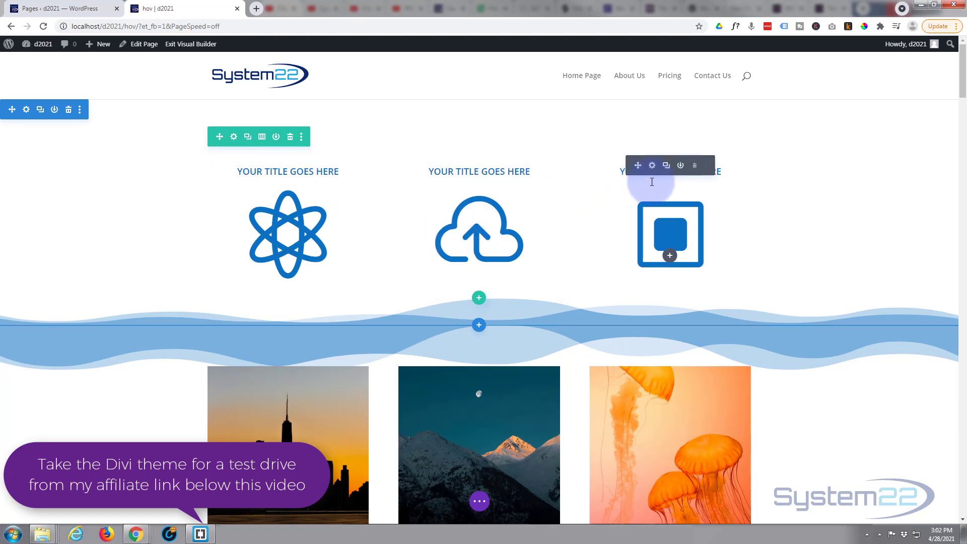
left_click(695, 167)
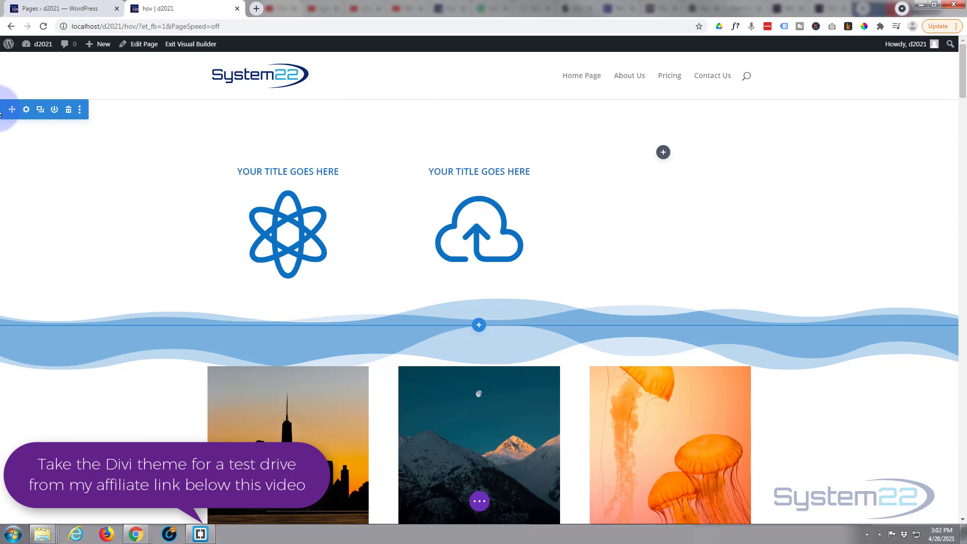
mouse_move(216, 147)
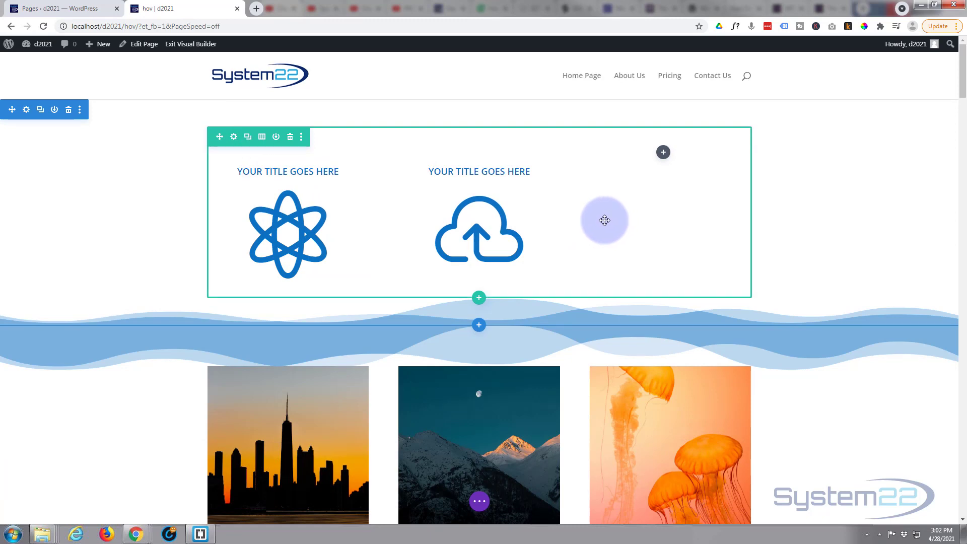
Step: Insert a Blurb module into the empty third column
left_click(661, 154)
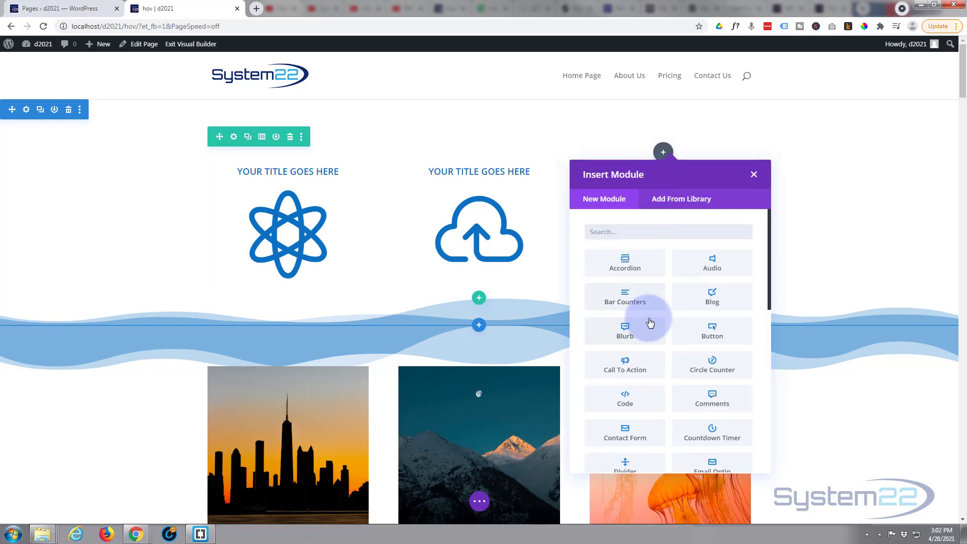
scroll(652, 318, "down", 9)
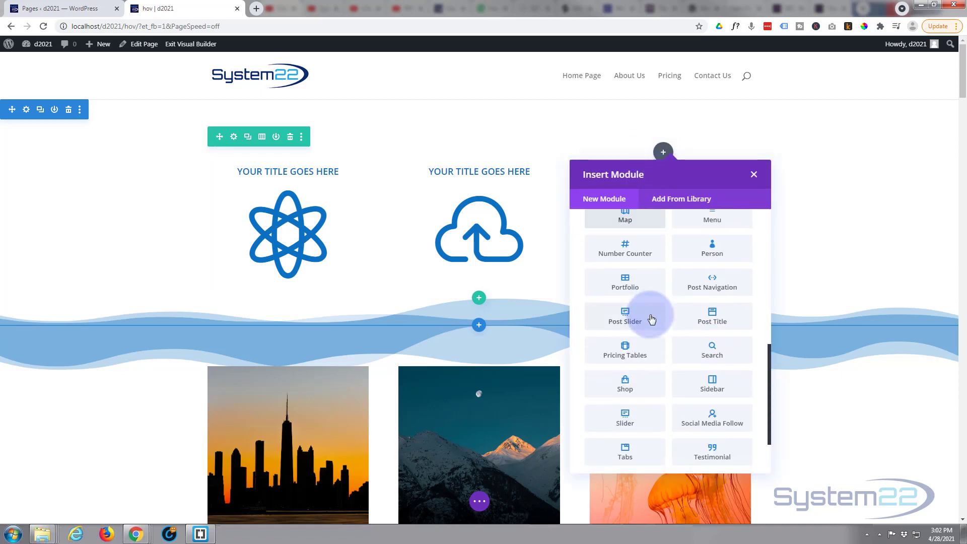
scroll(652, 318, "up", 5)
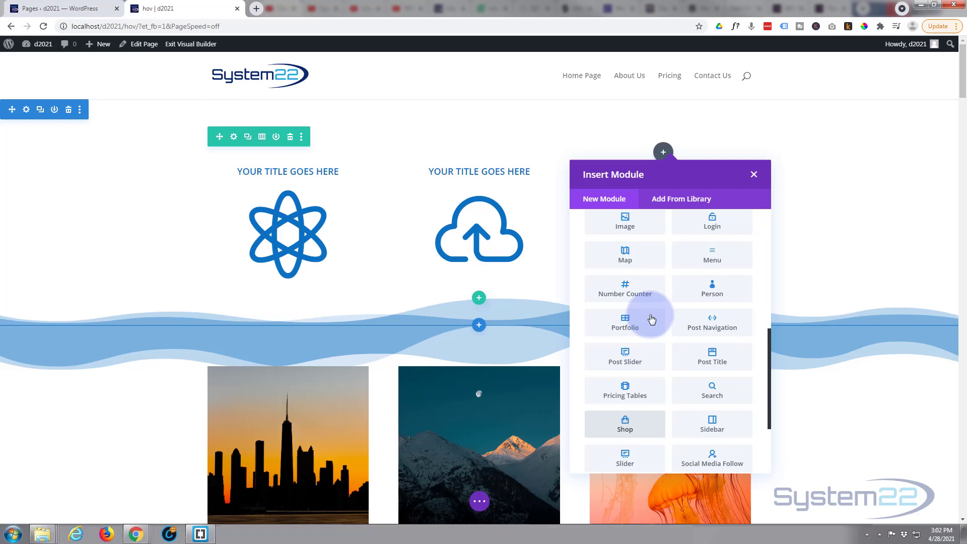
scroll(652, 318, "up", 3)
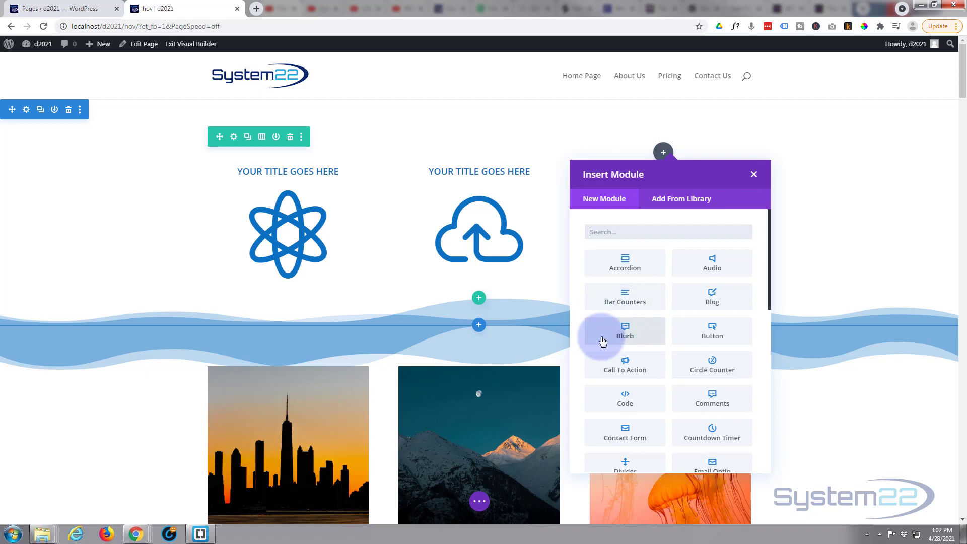
left_click(620, 341)
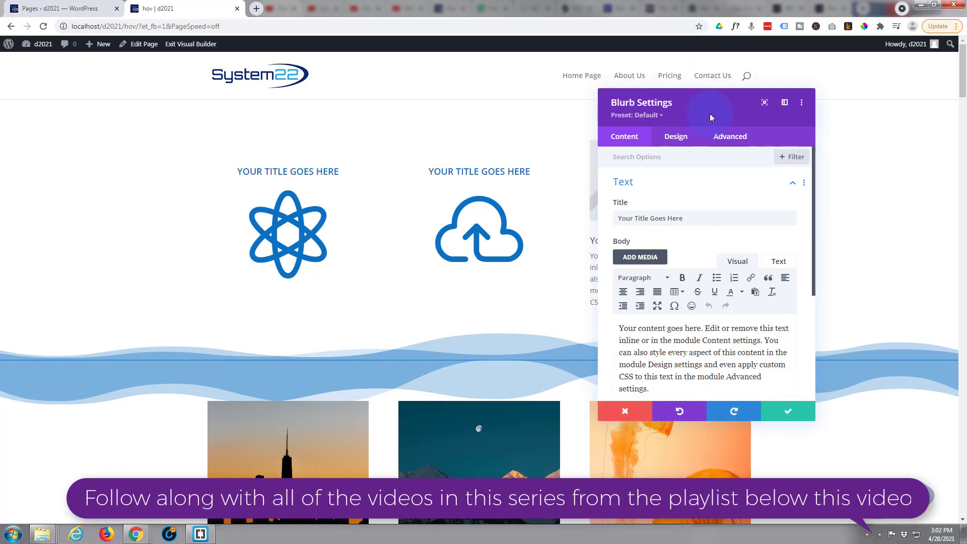
Step: Move the Blurb Settings panel aside and inspect the new blurb's default title and body text
left_click_drag(708, 116, 383, 92)
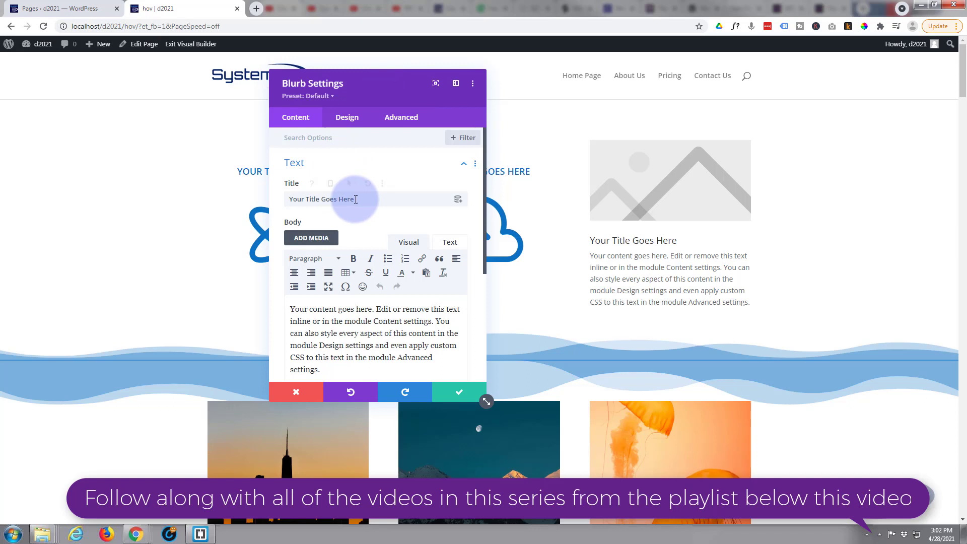
left_click_drag(355, 199, 292, 199)
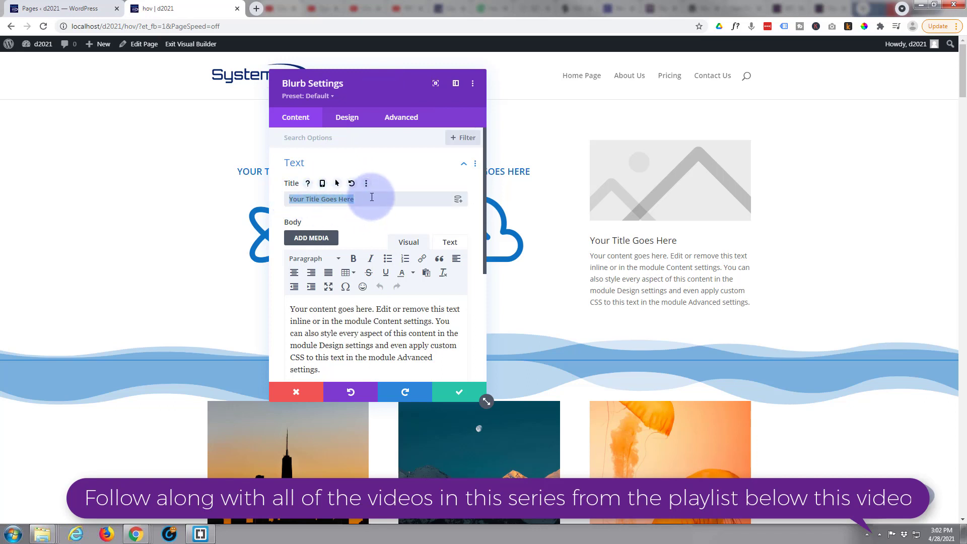
scroll(373, 182, "down", 2)
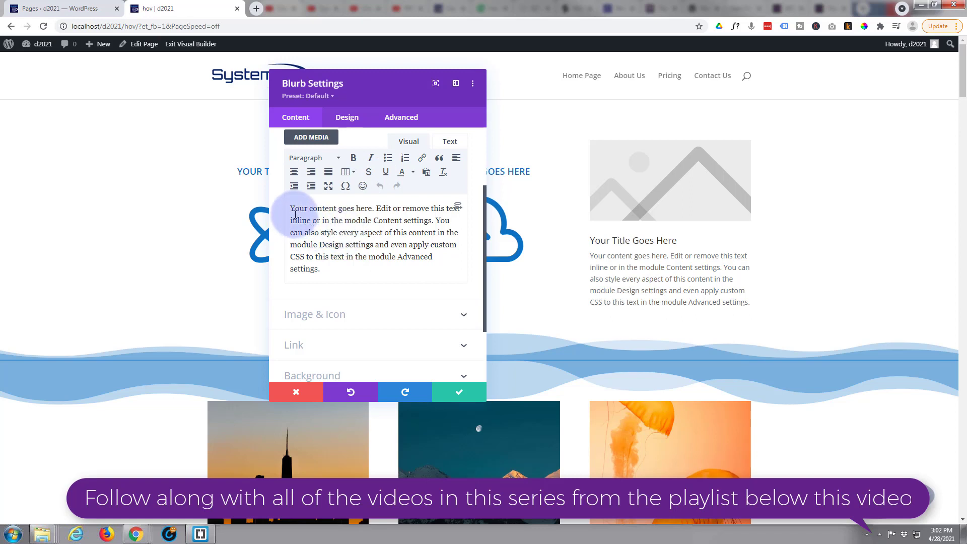
left_click_drag(290, 205, 334, 276)
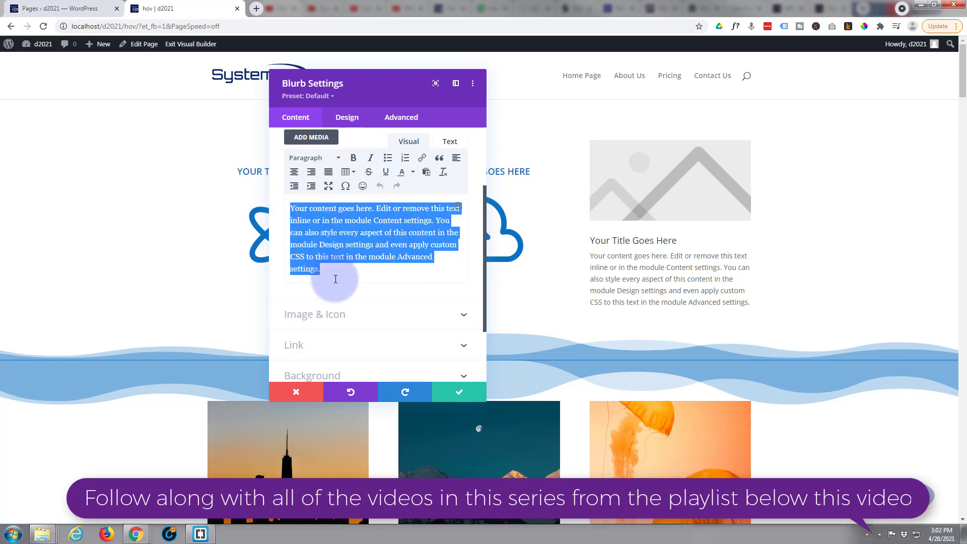
scroll(336, 280, "up", 1)
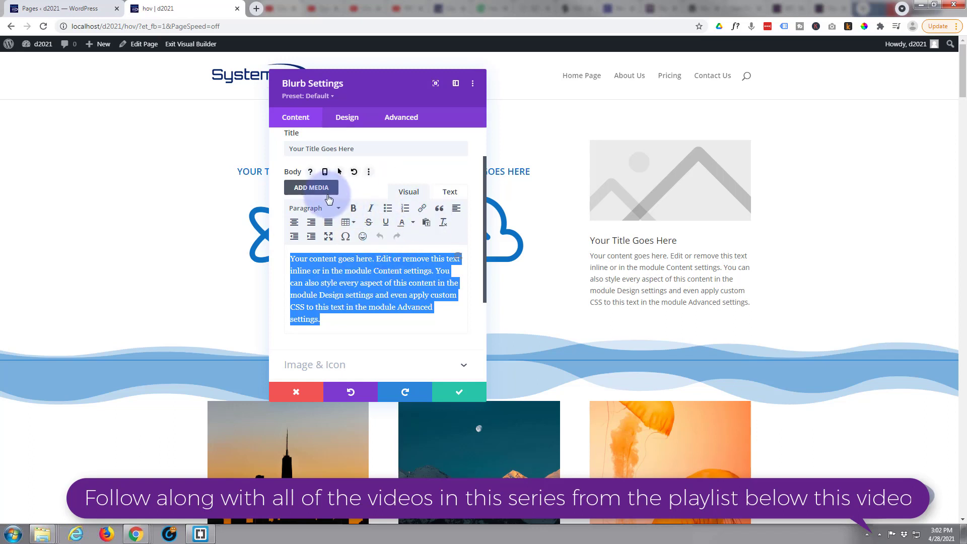
scroll(366, 231, "down", 2)
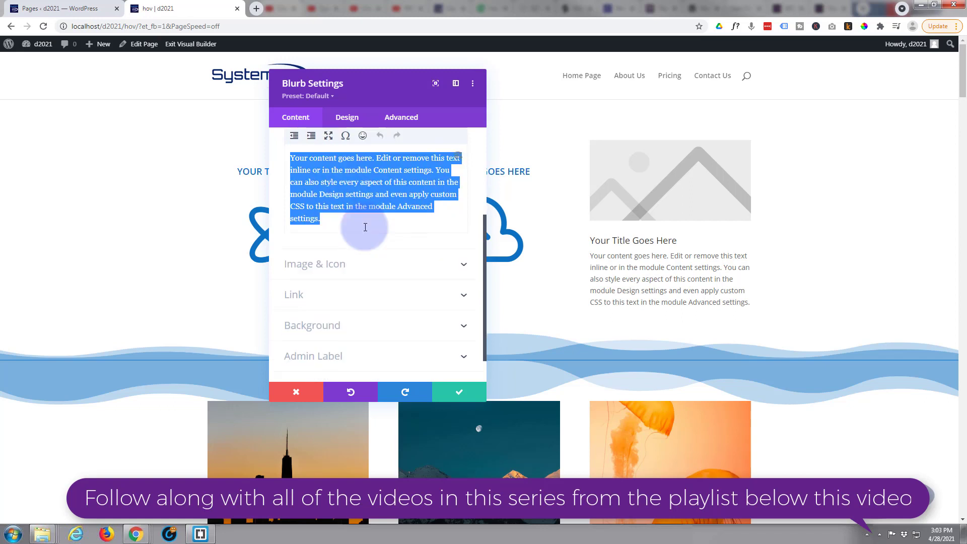
Step: Set the new blurb's Use Icon to YES and choose the filled square icon
left_click(380, 272)
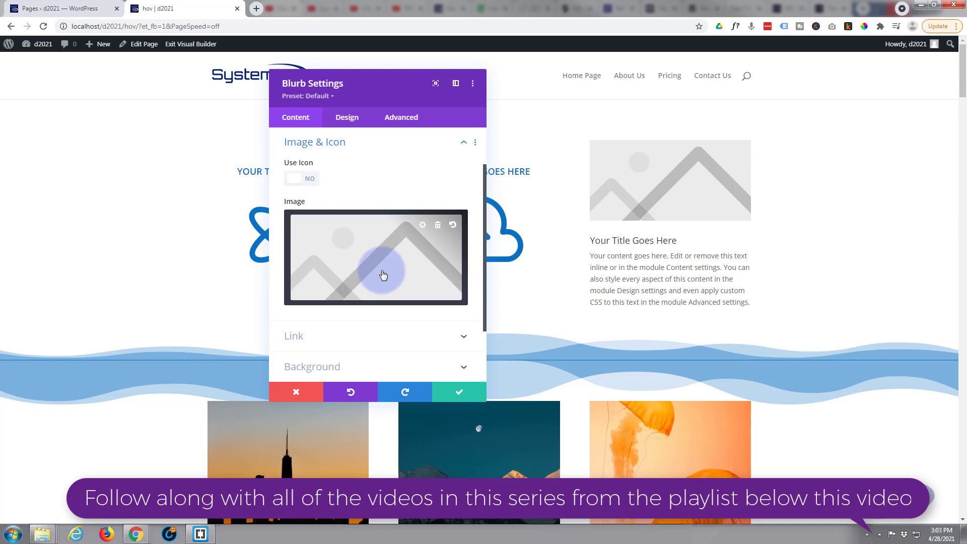
left_click(311, 181)
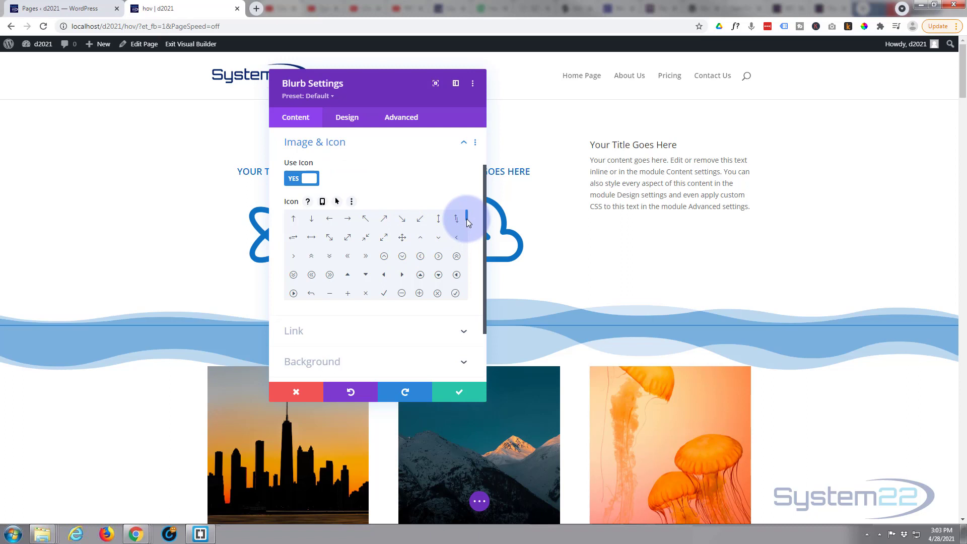
scroll(466, 221, "down", 3)
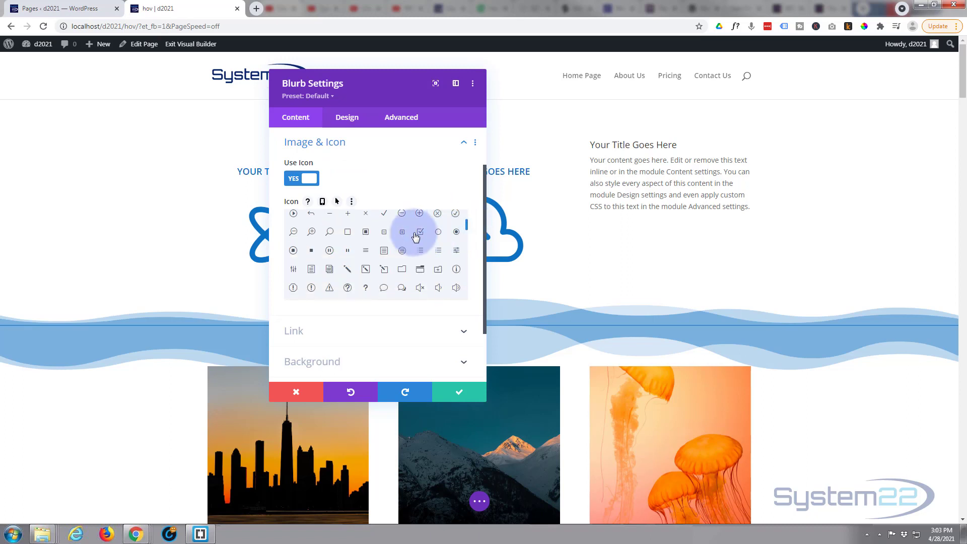
left_click(366, 233)
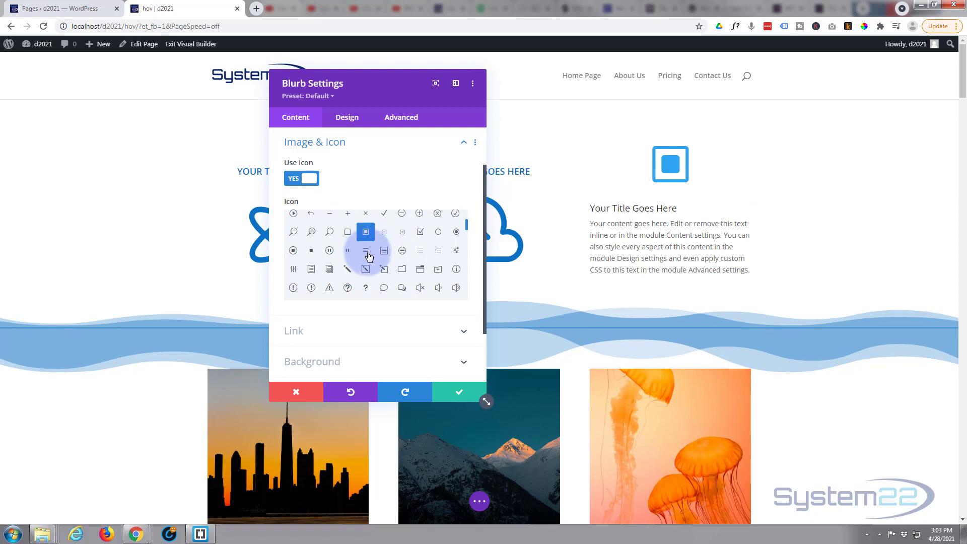
scroll(277, 267, "down", 1)
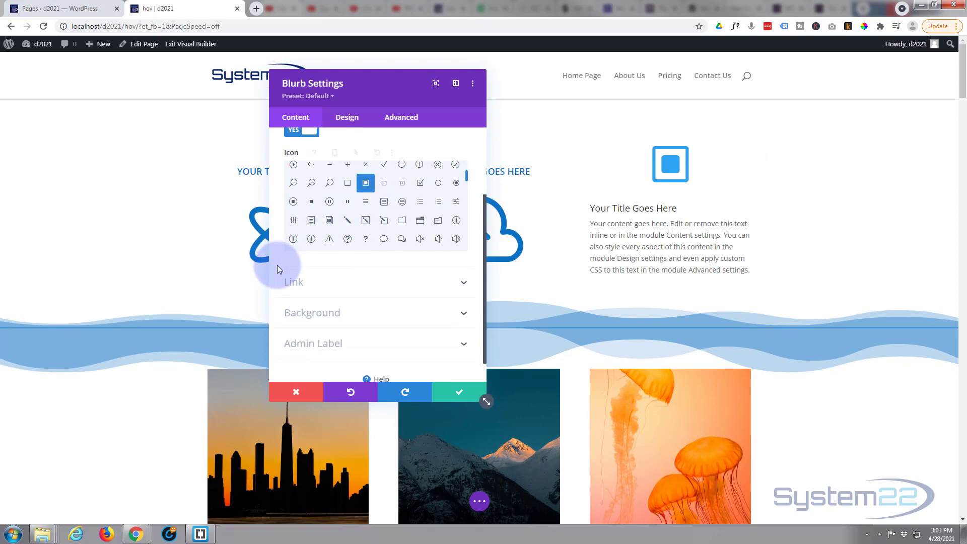
Step: Review the blurb's Link options, leaving Title Link and Module Link URLs empty
left_click(361, 292)
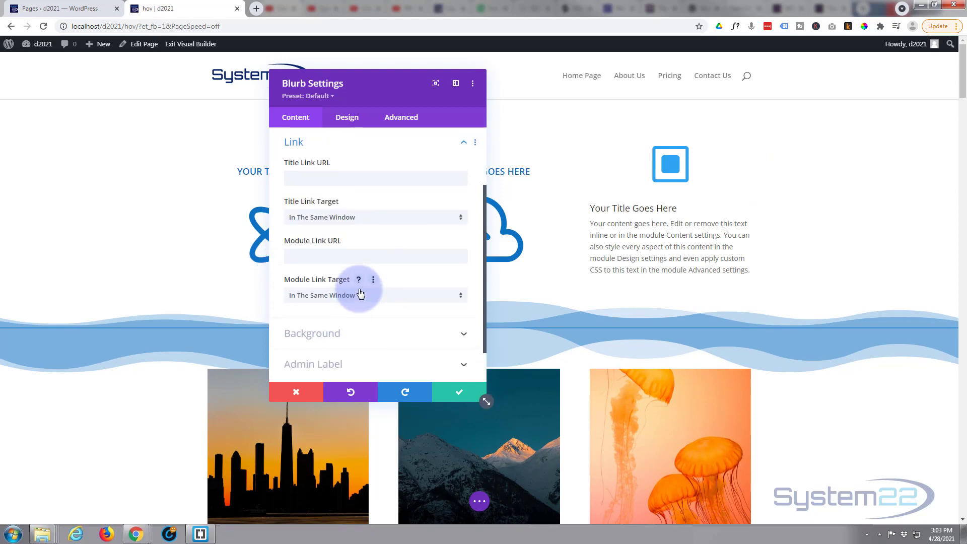
left_click(309, 177)
left_click(313, 255)
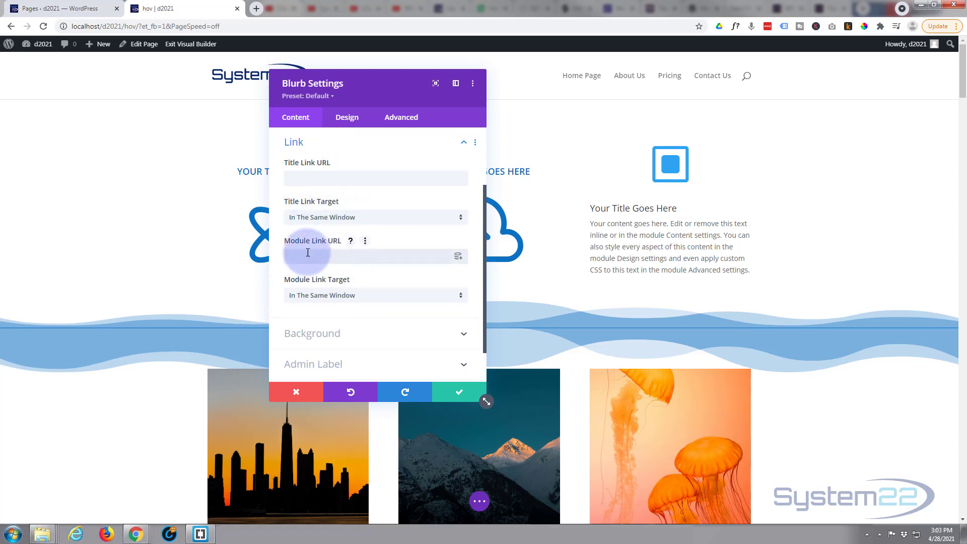
left_click(310, 179)
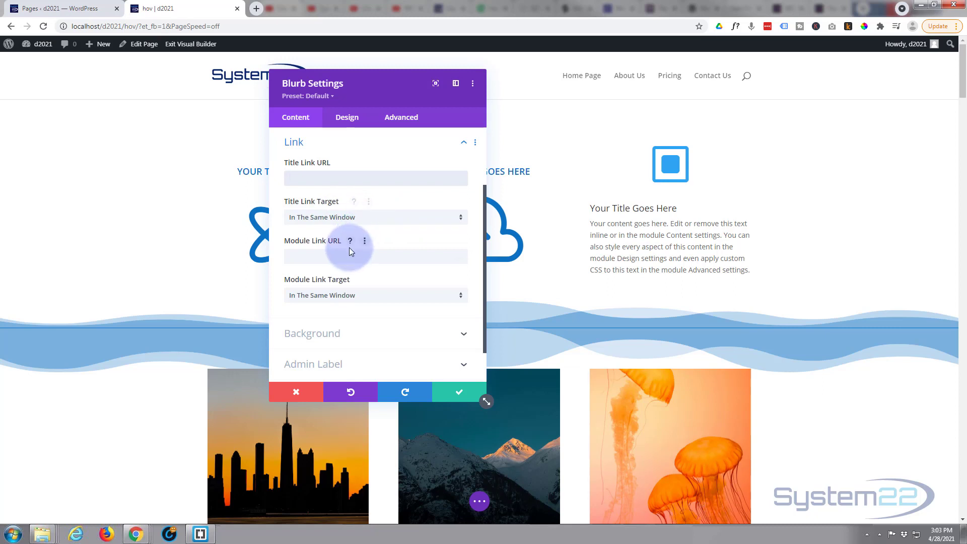
scroll(350, 249, "down", 1)
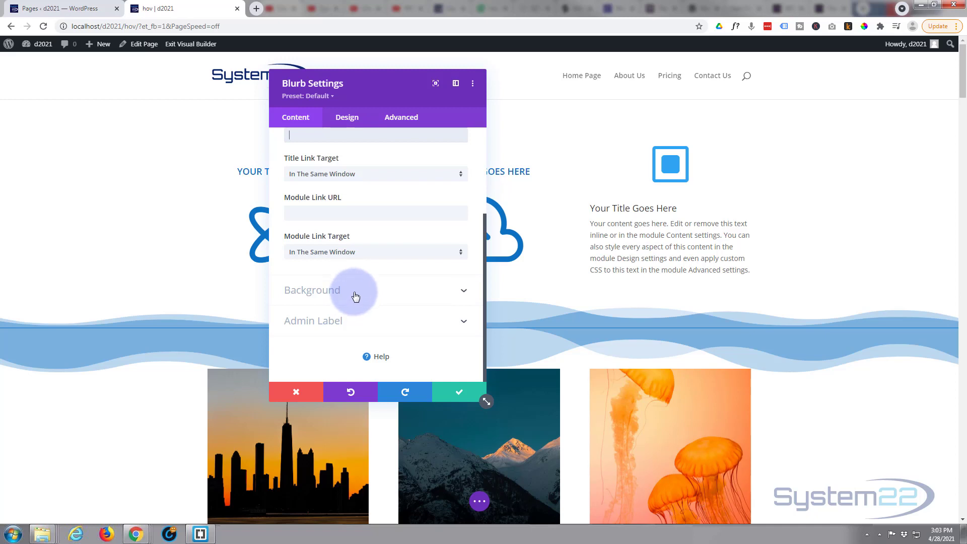
Step: Color the third blurb's icon #0c71c3 and set its custom icon font size to 175px
left_click(347, 117)
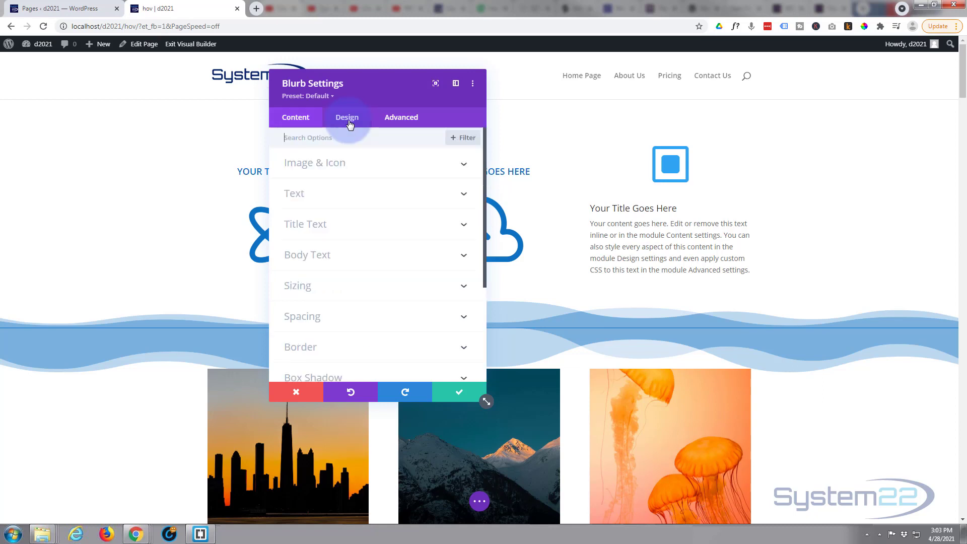
left_click(368, 166)
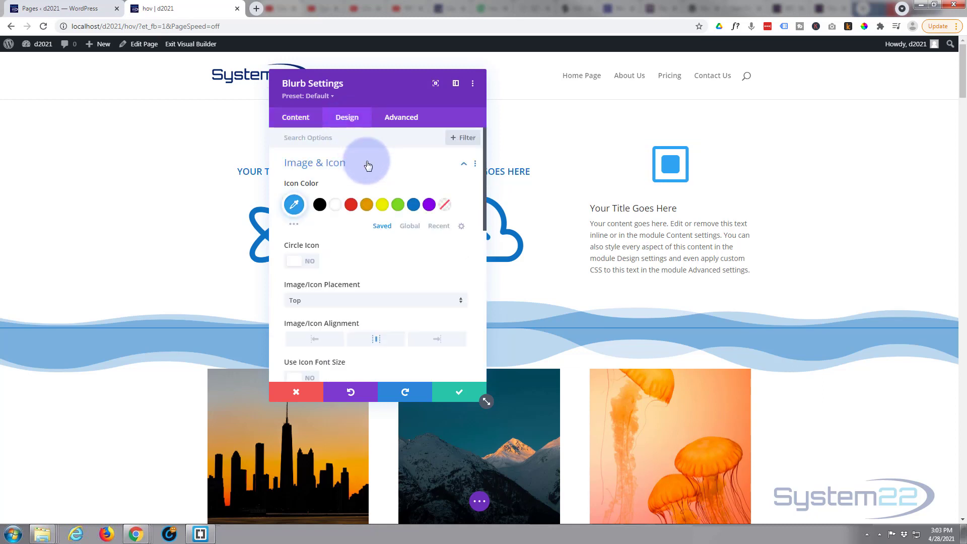
left_click(413, 204)
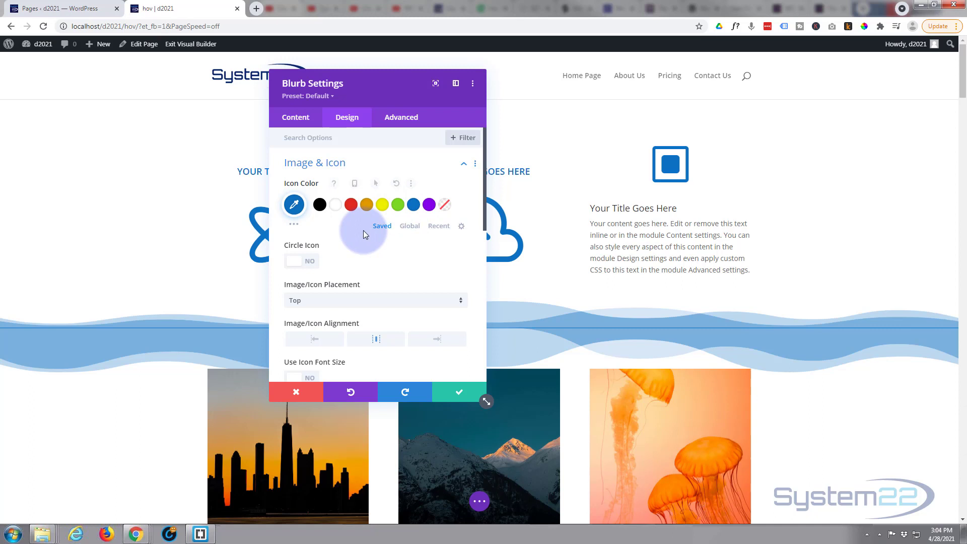
scroll(363, 231, "down", 1)
scroll(364, 230, "down", 2)
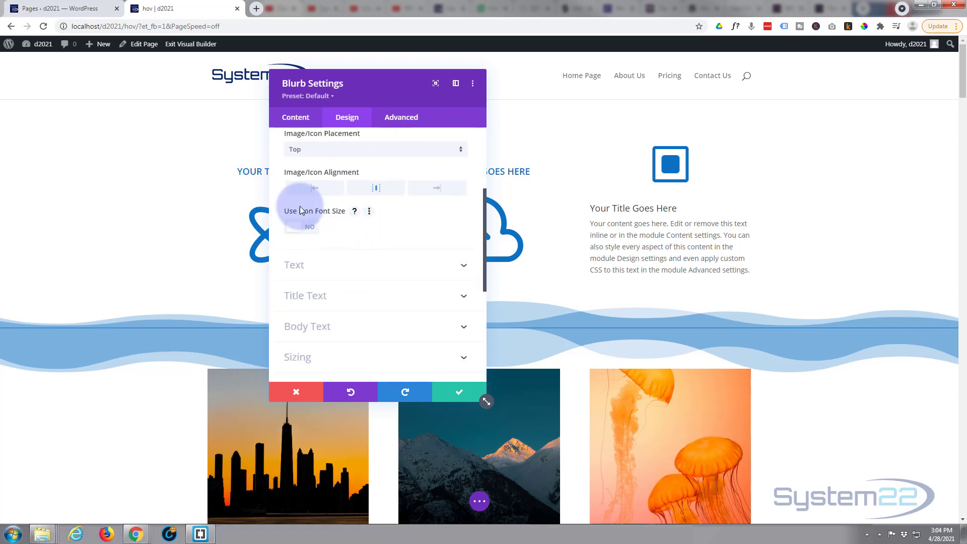
left_click(309, 232)
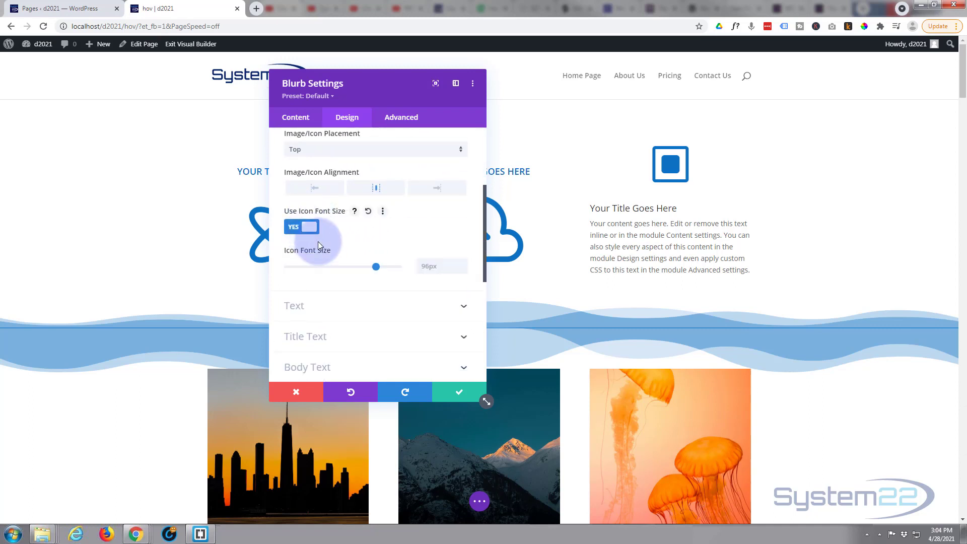
left_click_drag(373, 266, 403, 267)
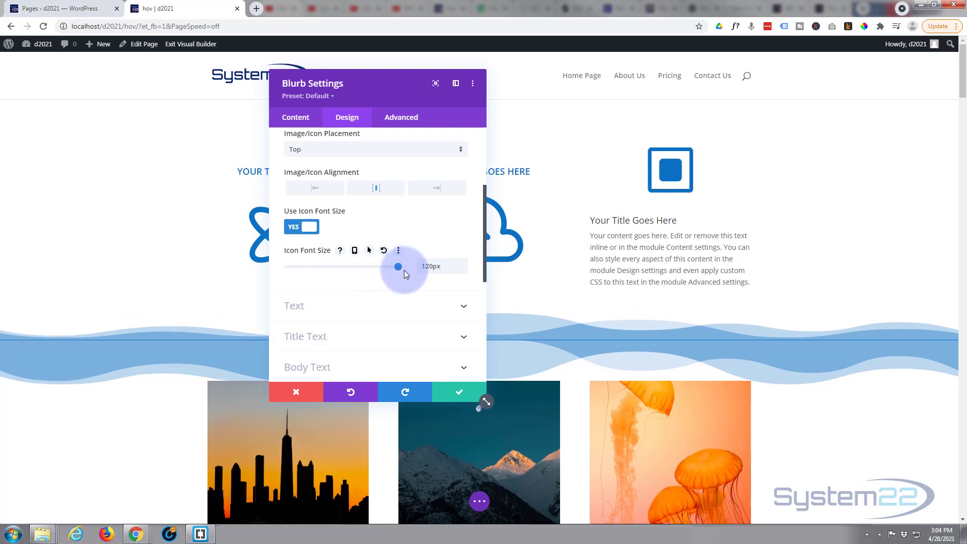
double_click(427, 266)
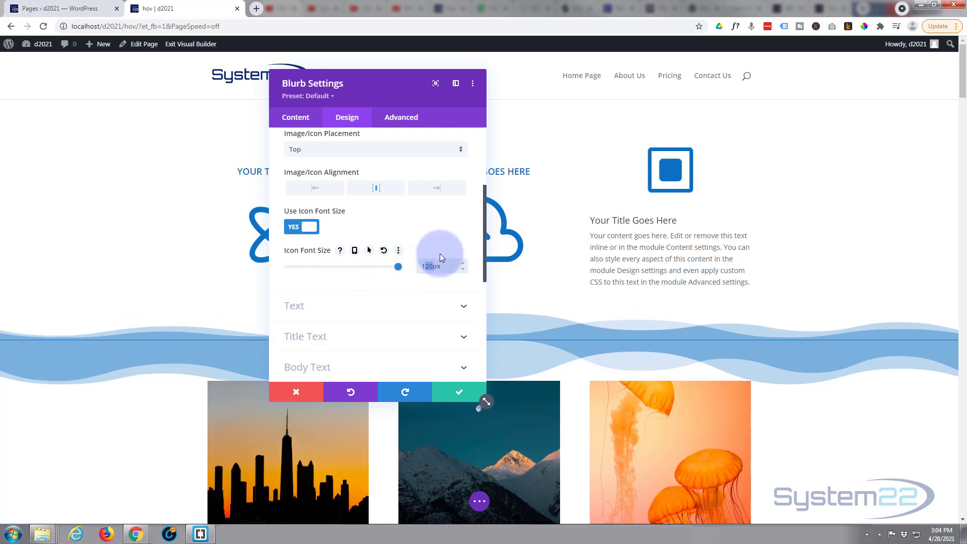
type("75")
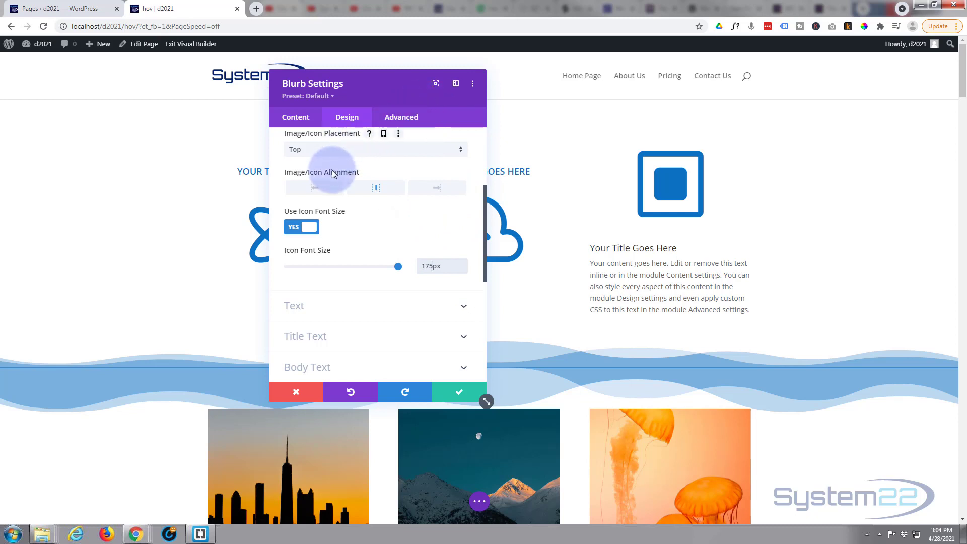
Step: Set the third blurb's Design > Text alignment to center
scroll(333, 176, "up", 2)
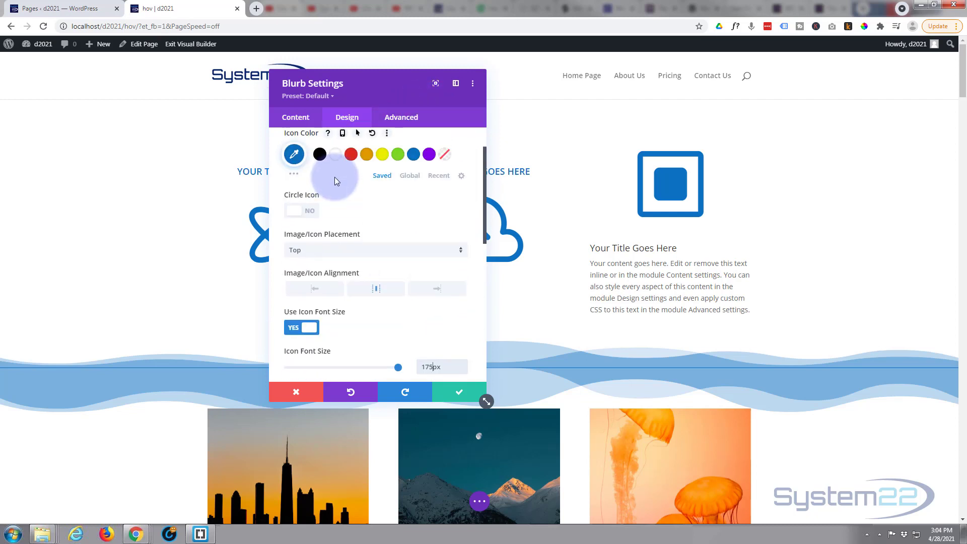
scroll(335, 177, "up", 2)
left_click(367, 163)
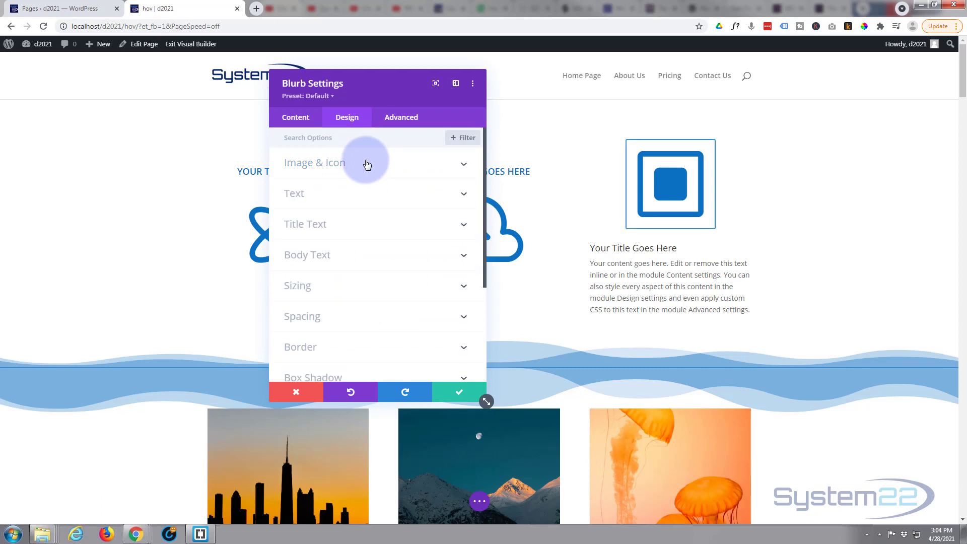
left_click(360, 195)
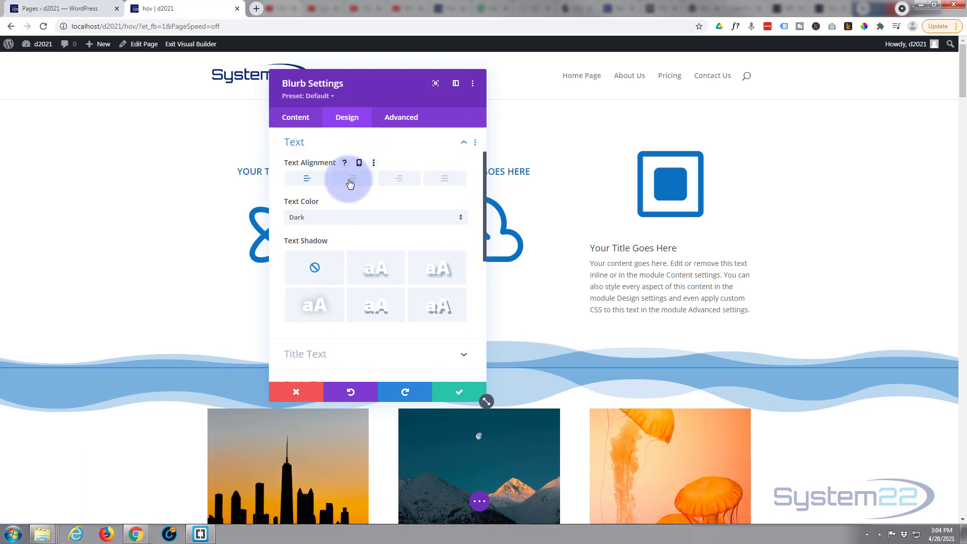
left_click(350, 182)
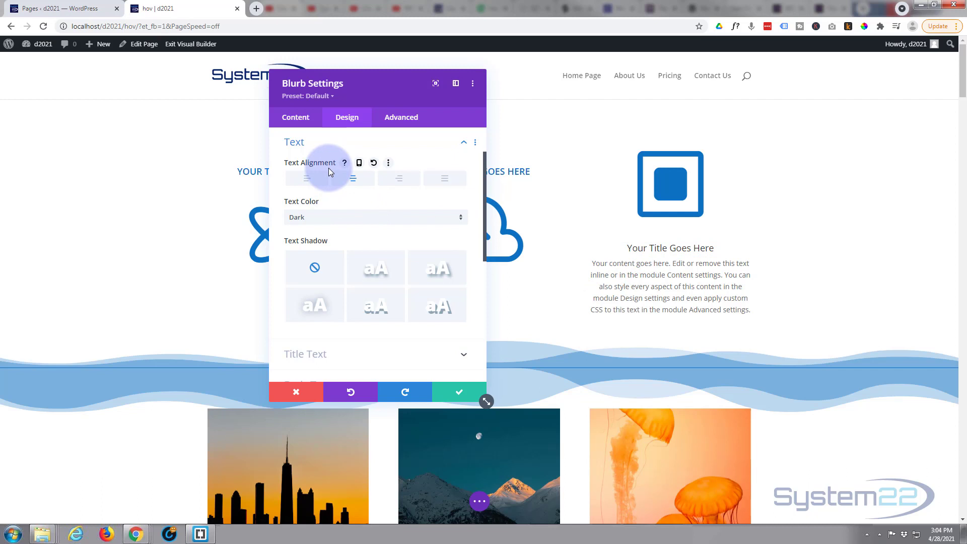
left_click(330, 146)
left_click(652, 249)
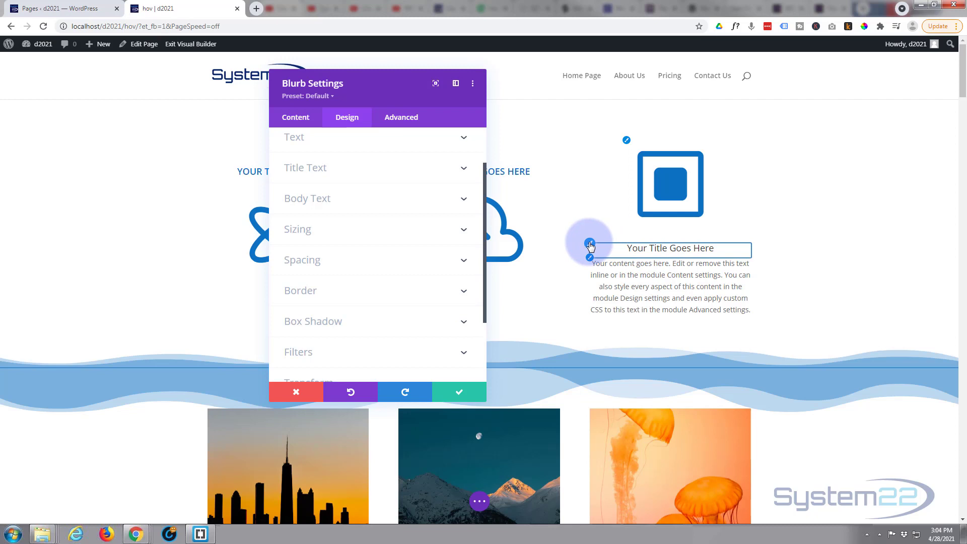
Step: Style the third blurb's title text blue, Semi Bold and uppercase
left_click(590, 246)
left_click(398, 197)
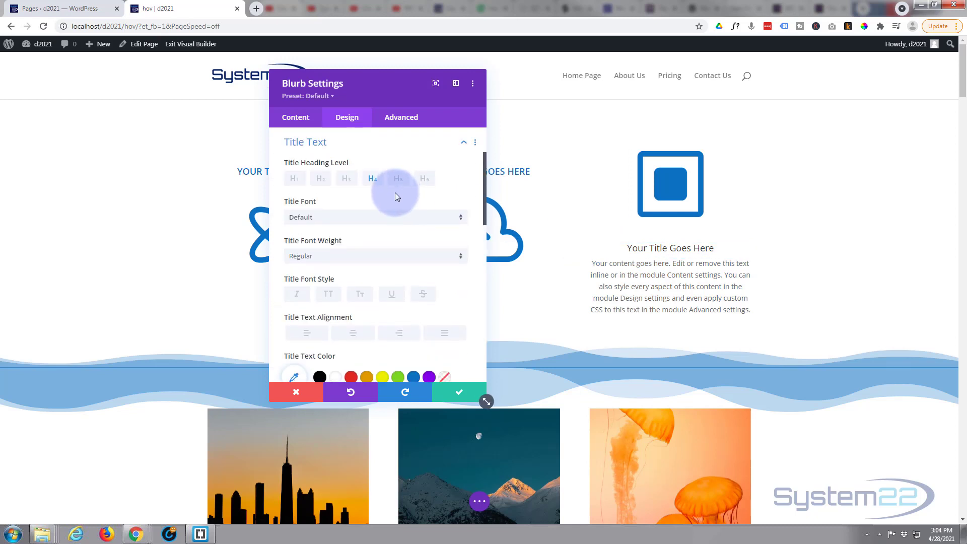
scroll(397, 201, "down", 2)
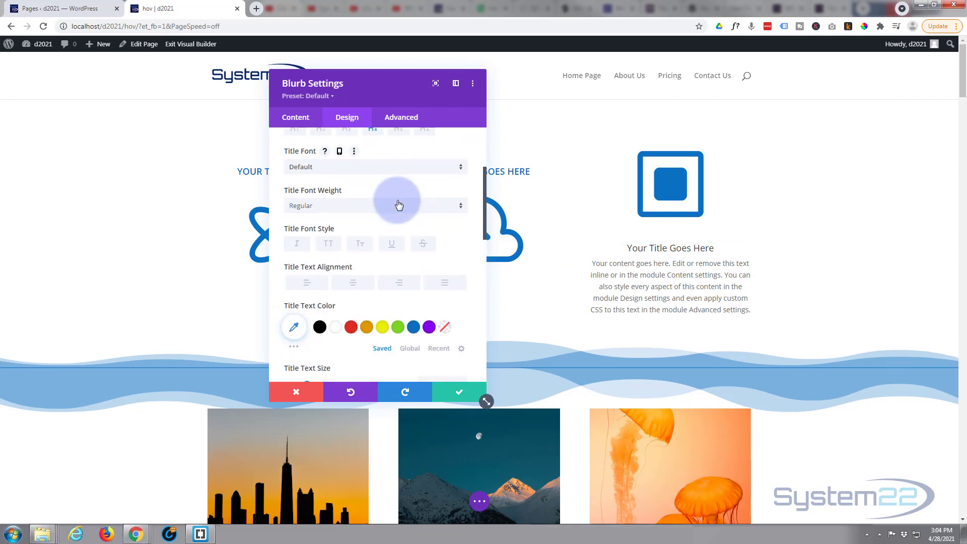
scroll(397, 200, "down", 2)
left_click(414, 277)
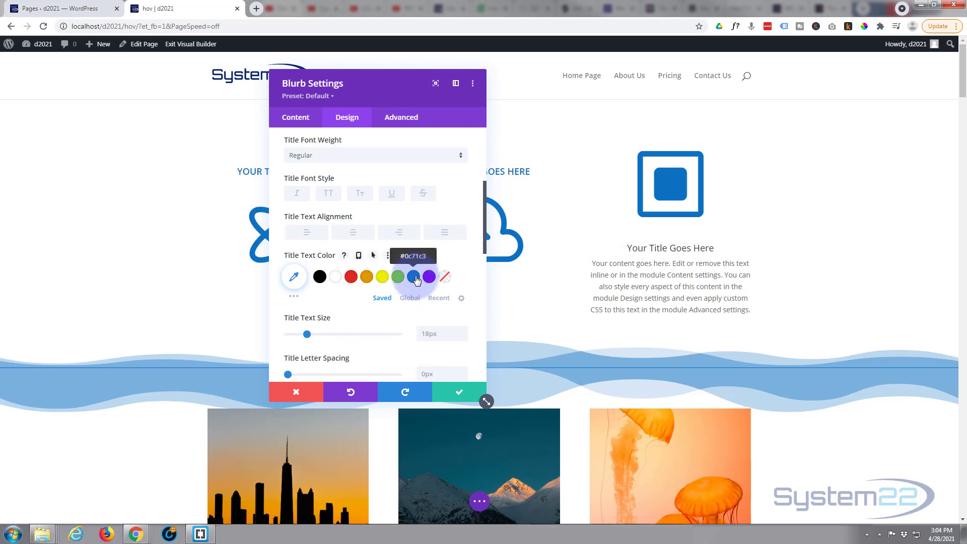
left_click(340, 159)
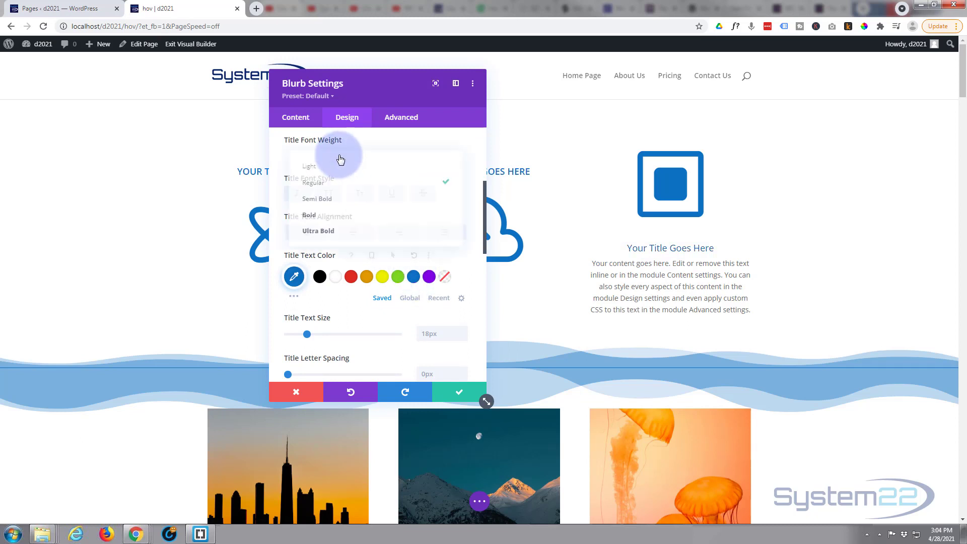
left_click(332, 199)
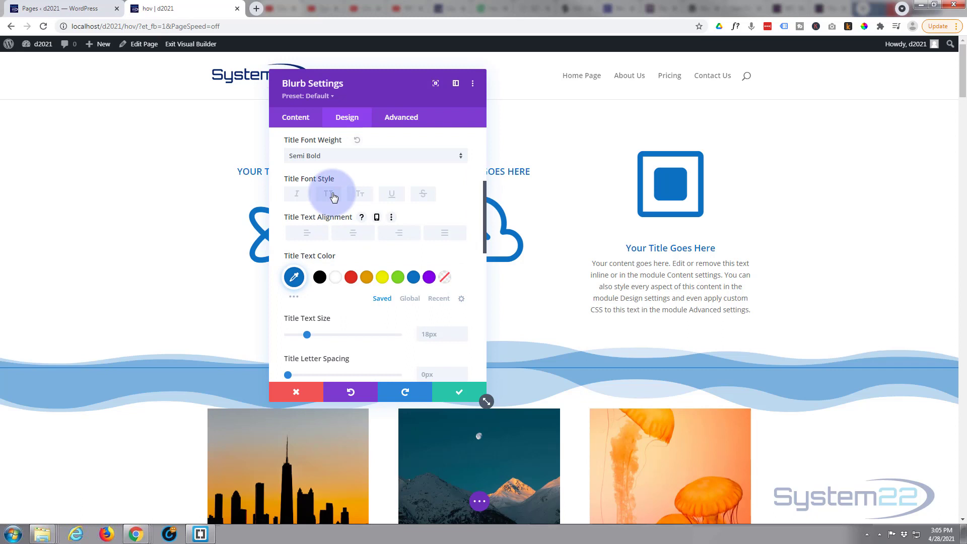
left_click(333, 196)
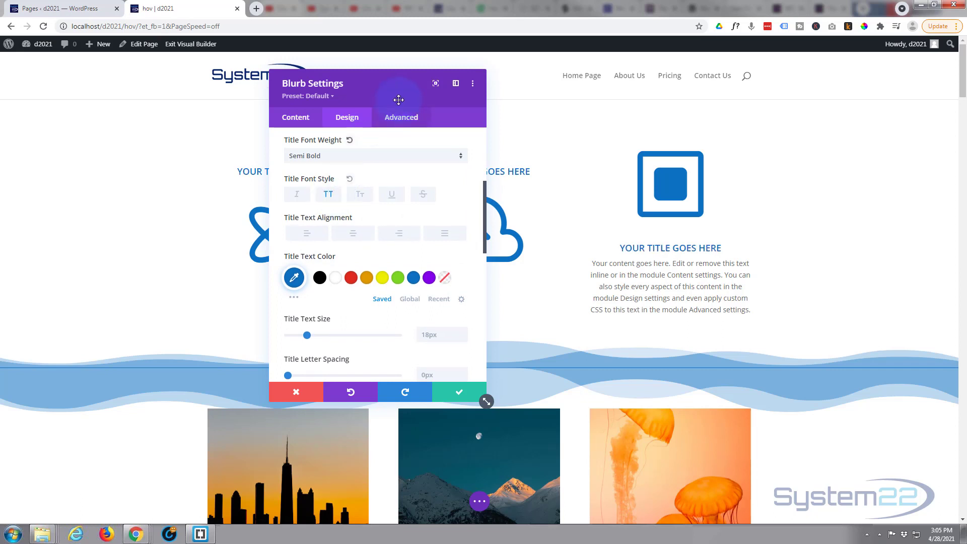
left_click_drag(384, 95, 299, 78)
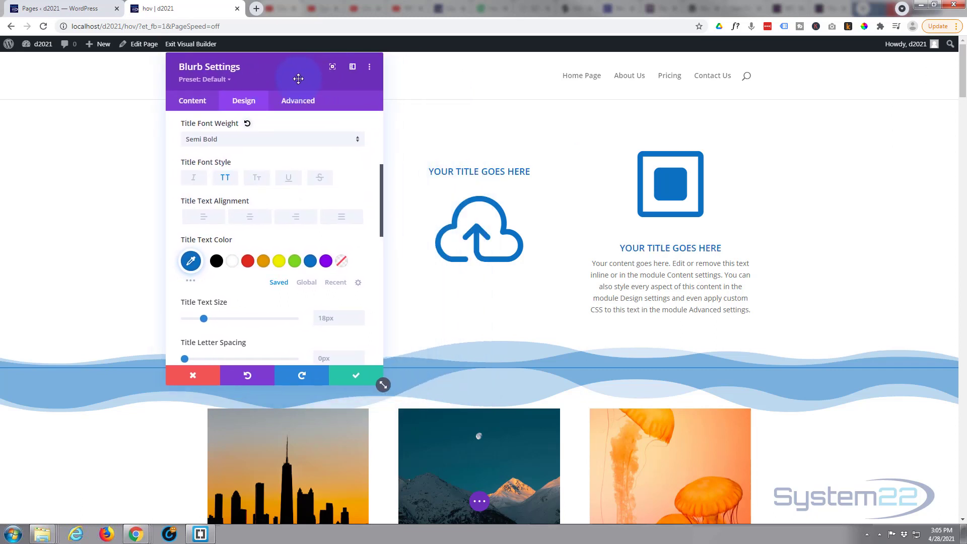
left_click(205, 319)
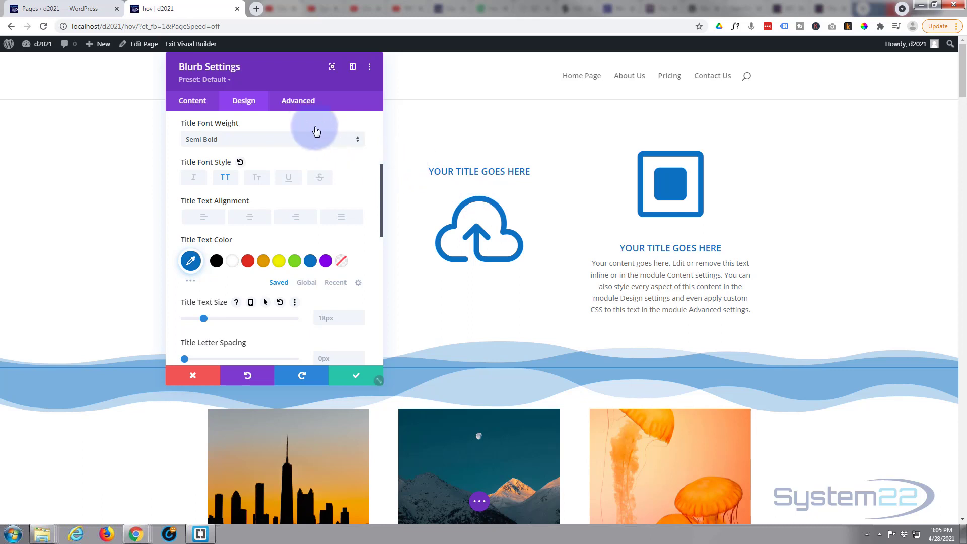
Step: Type 'margin-top:' into the Blurb Image field under Advanced > Custom CSS
left_click(306, 107)
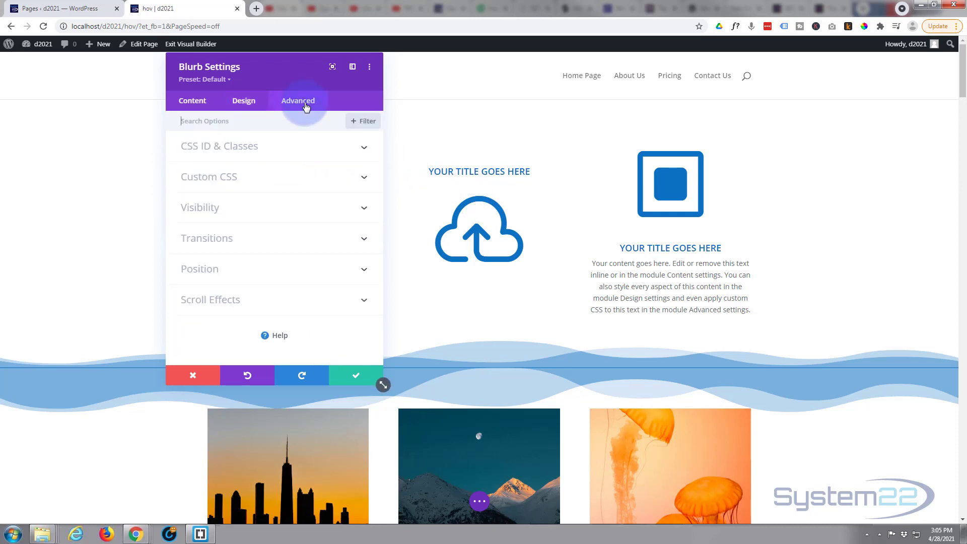
left_click(301, 182)
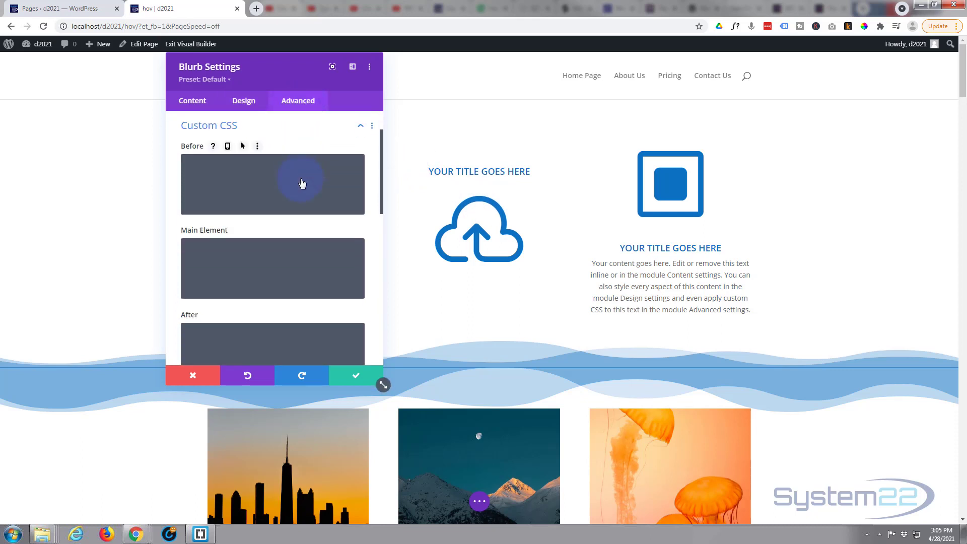
scroll(312, 239, "down", 4)
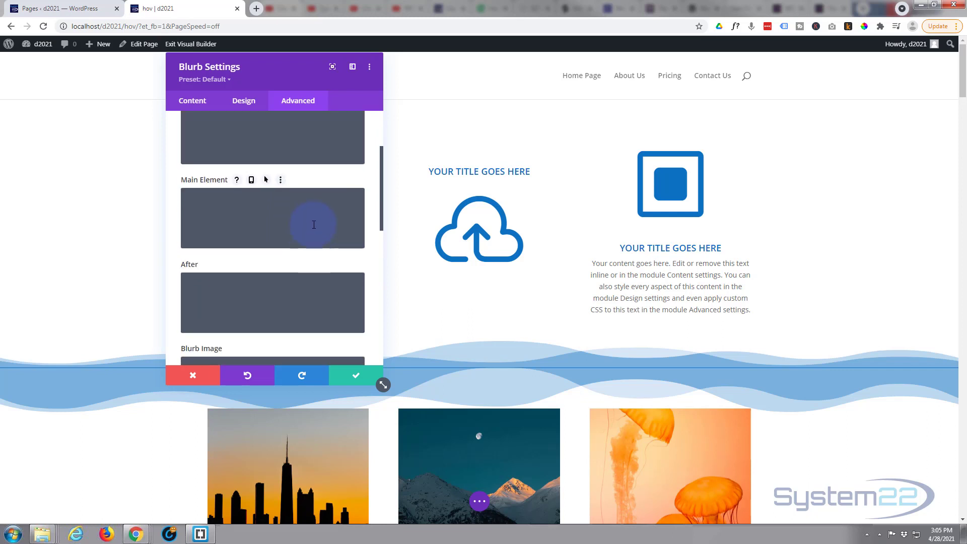
scroll(314, 222, "down", 1)
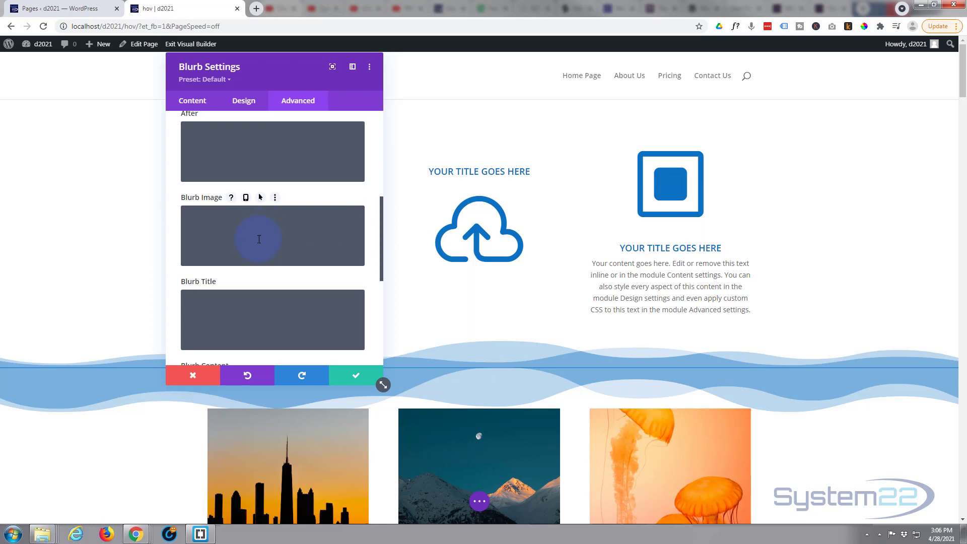
left_click(215, 223)
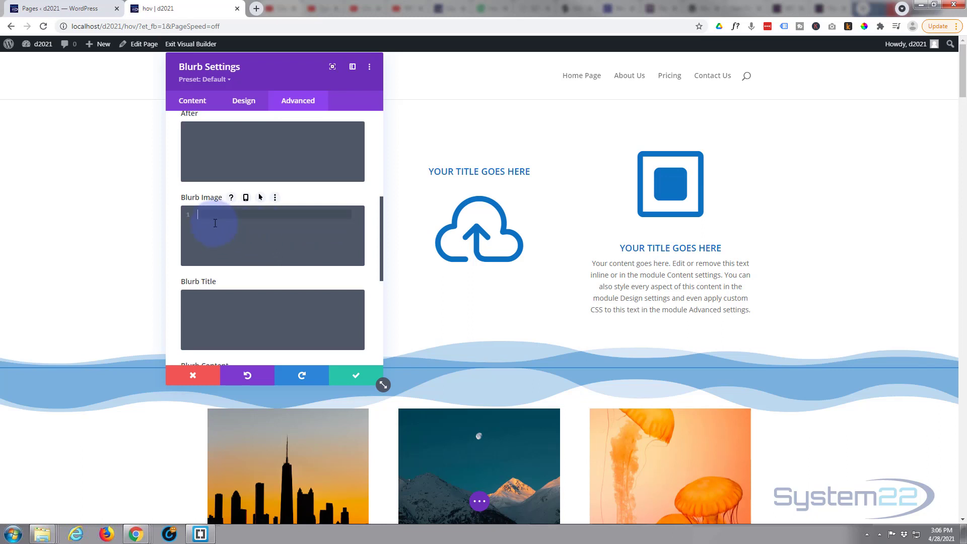
type("margin-")
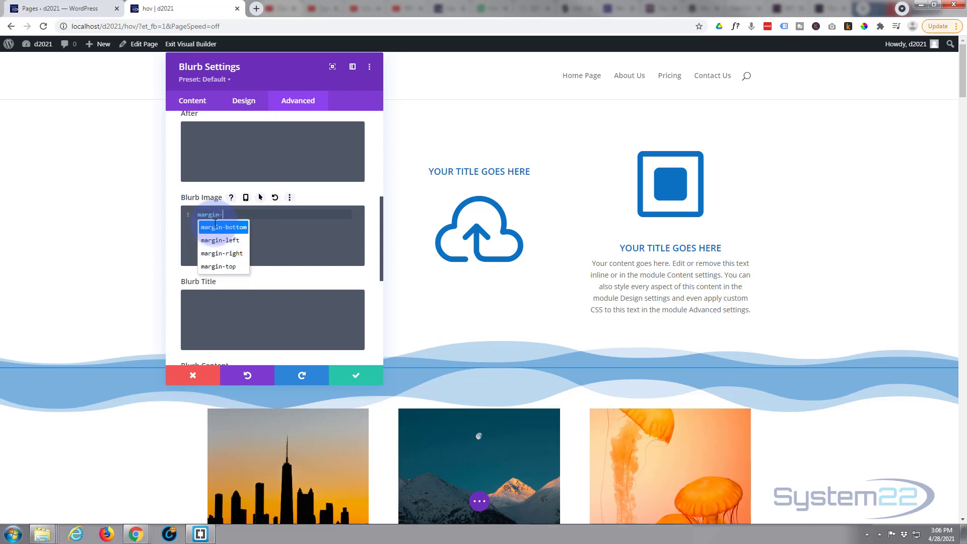
type("top:100px;")
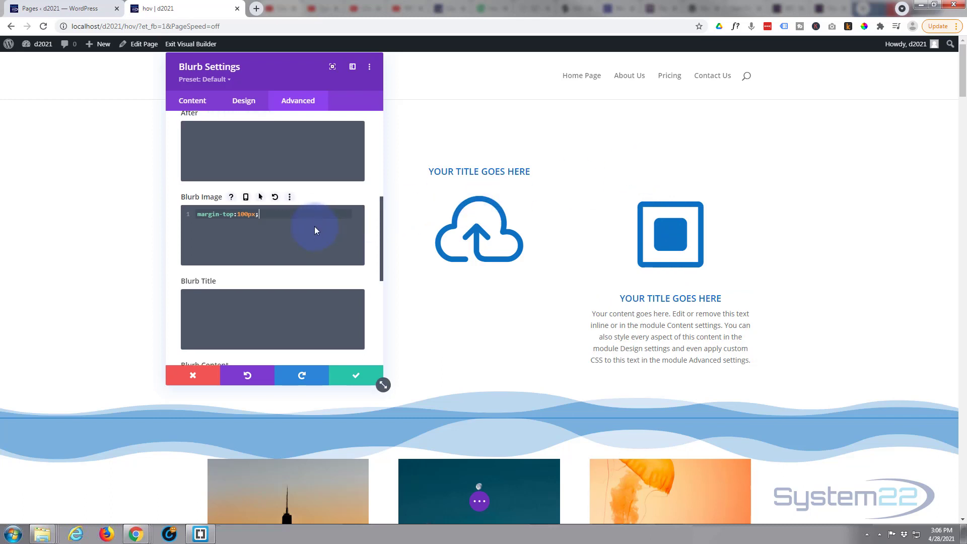
Step: Add margin-top:-275px to the Blurb Title custom CSS and expand the Title Text settings
scroll(315, 231, "down", 2)
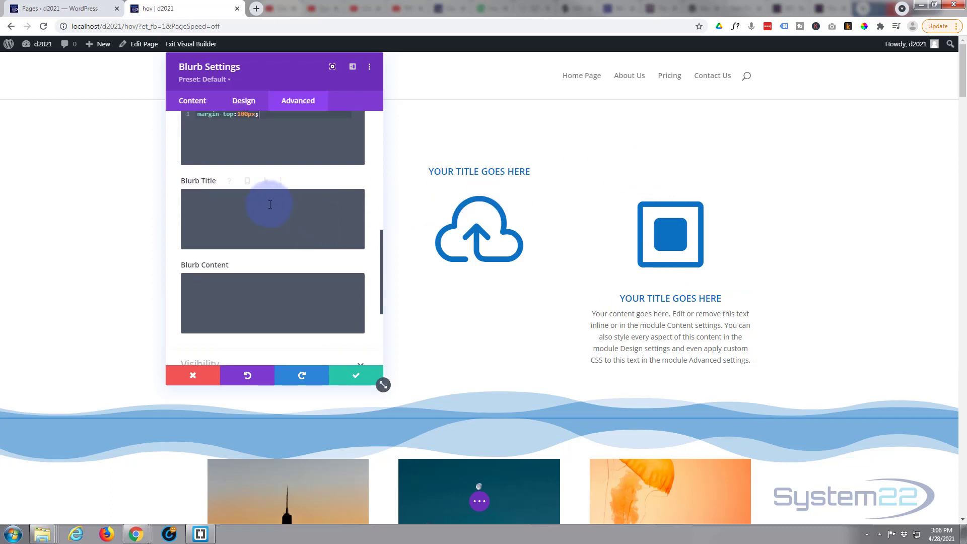
left_click(210, 203)
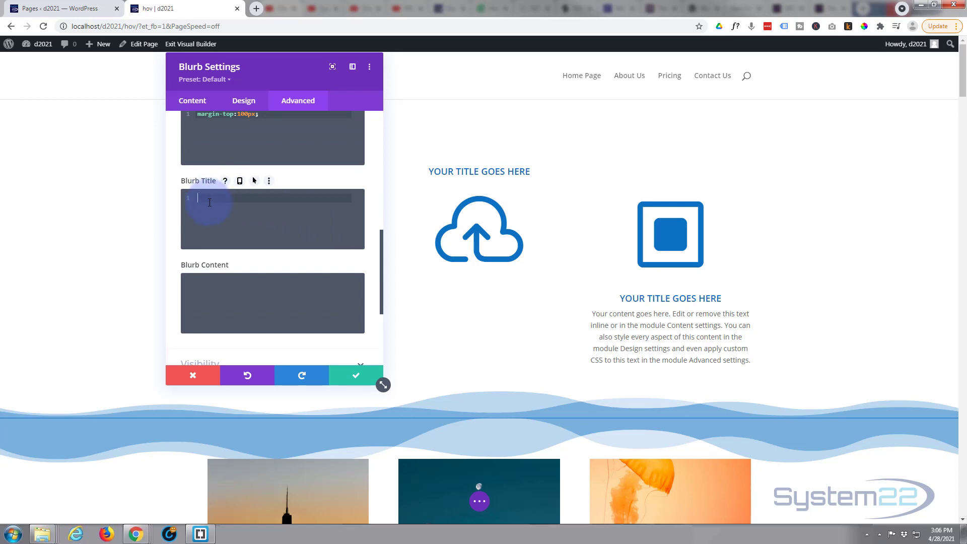
type("ma")
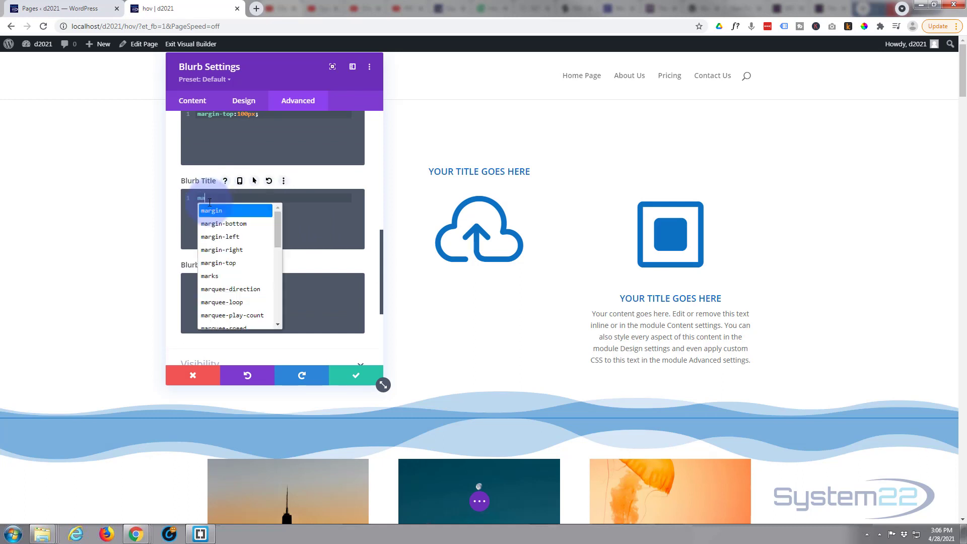
type("rgin-to")
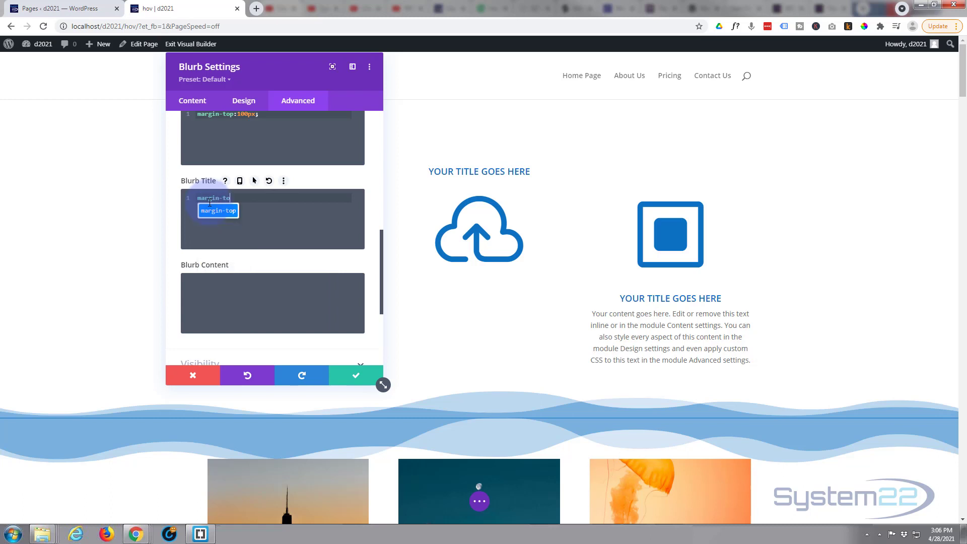
type("p:-27")
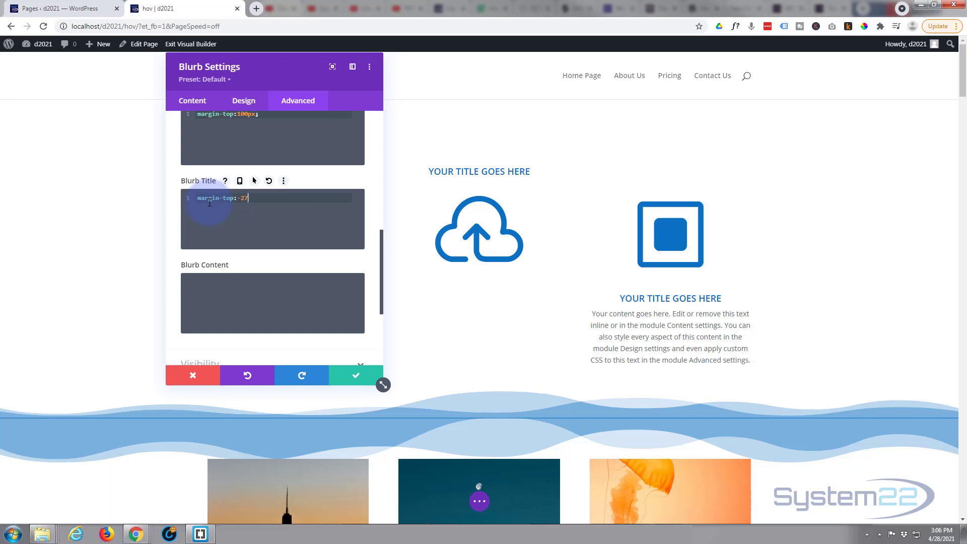
type("5px;")
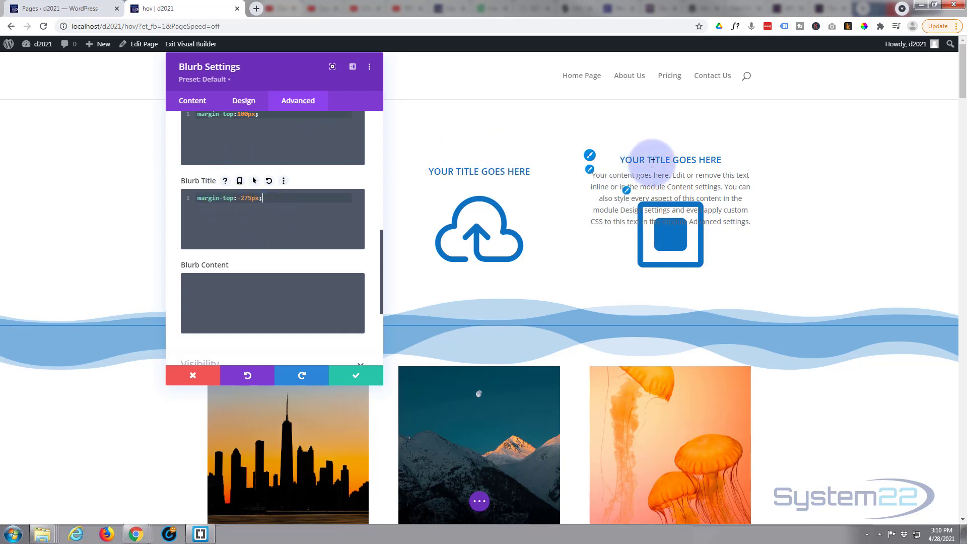
left_click(590, 156)
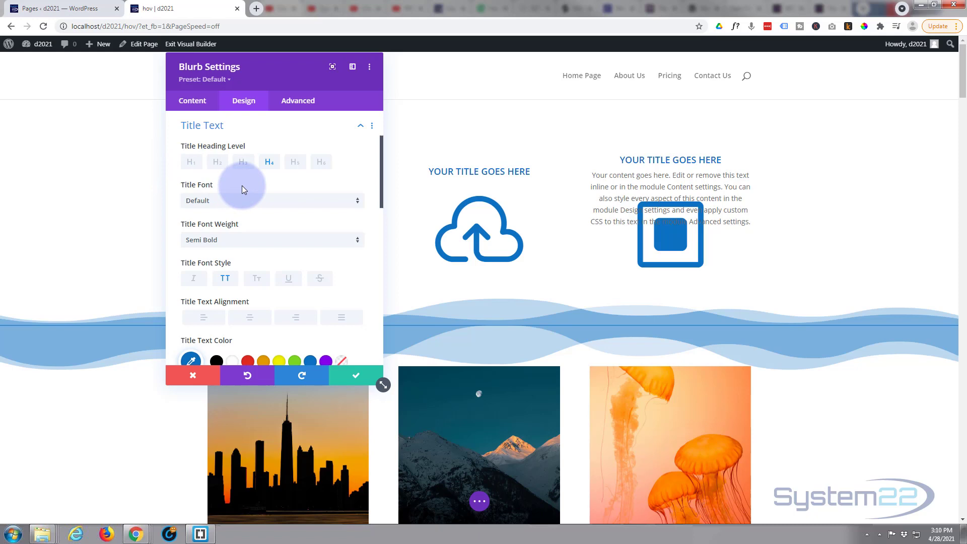
Step: Set the Title Line Height slider to 3em
scroll(243, 185, "down", 2)
scroll(243, 185, "down", 3)
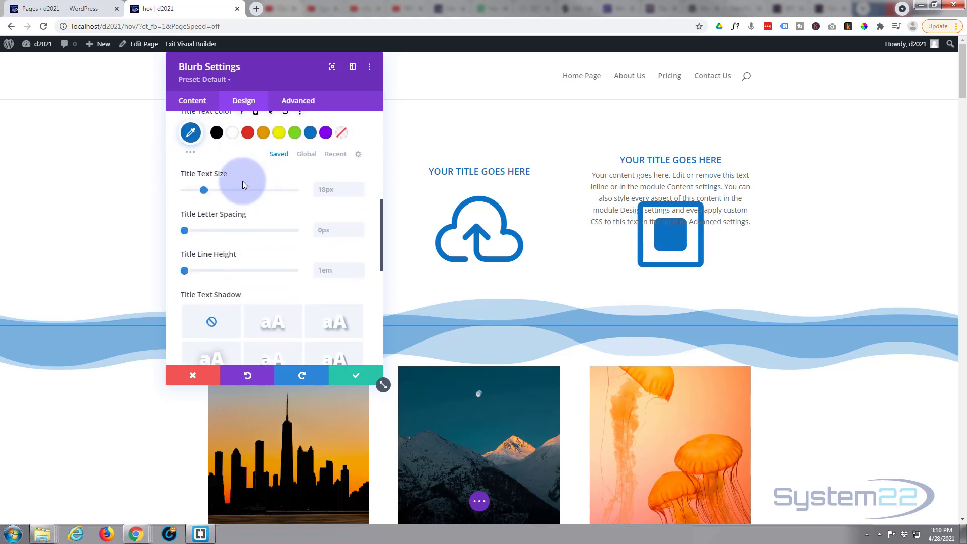
left_click_drag(189, 252, 312, 267)
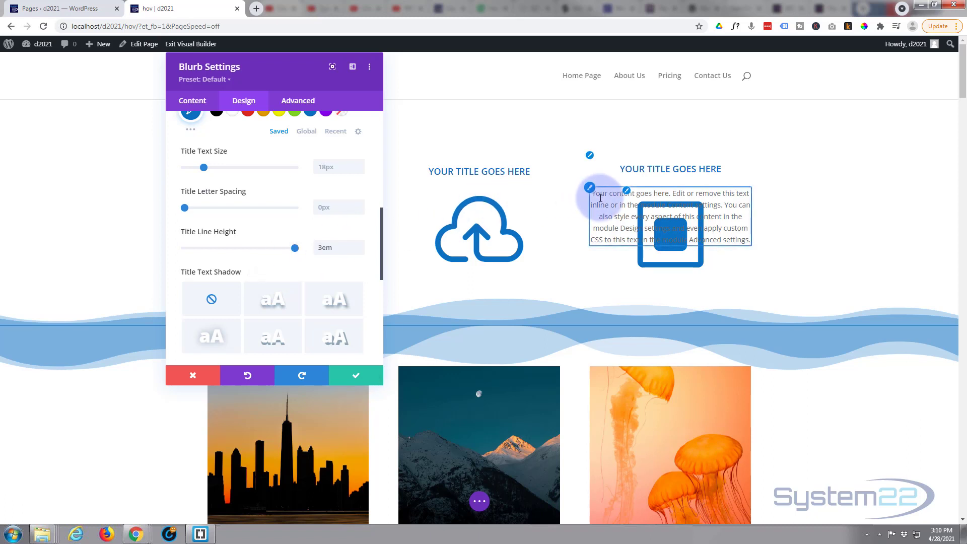
Step: Enable hover options on Body Text Color and make the default body text Transparent
left_click(590, 188)
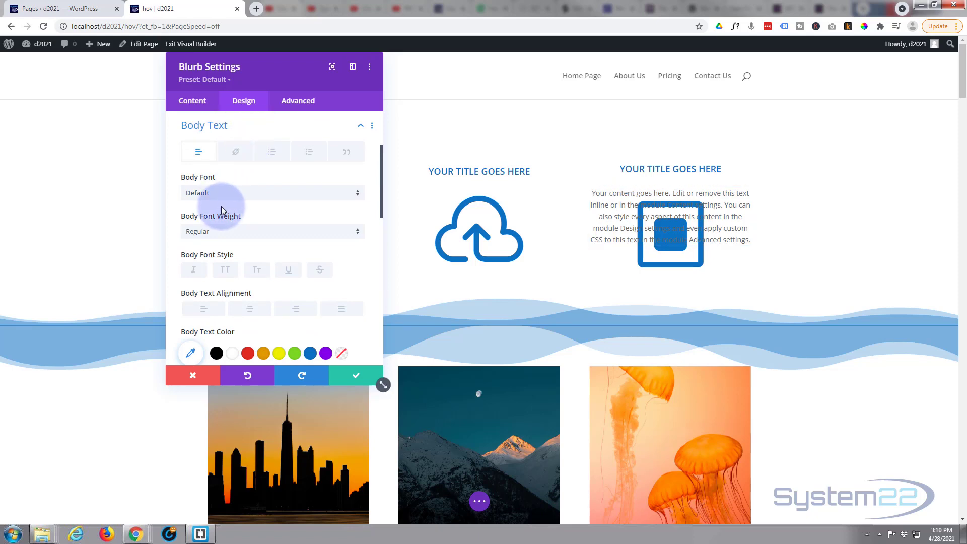
scroll(223, 210, "down", 2)
mouse_move(208, 233)
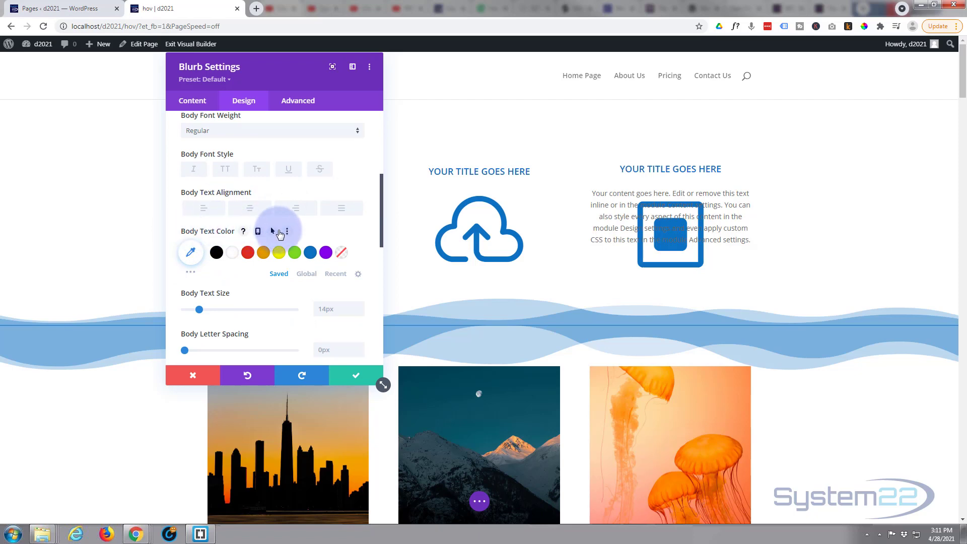
left_click(273, 232)
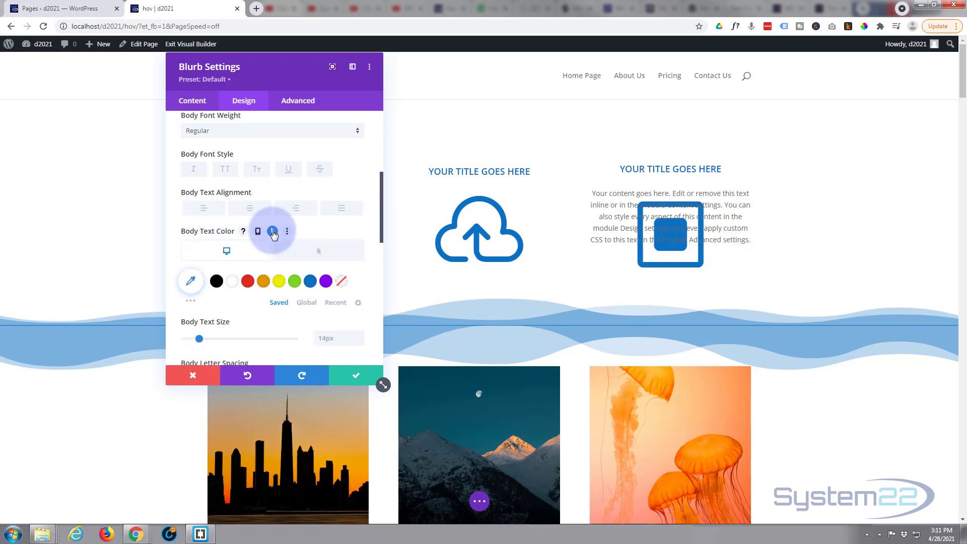
left_click(342, 283)
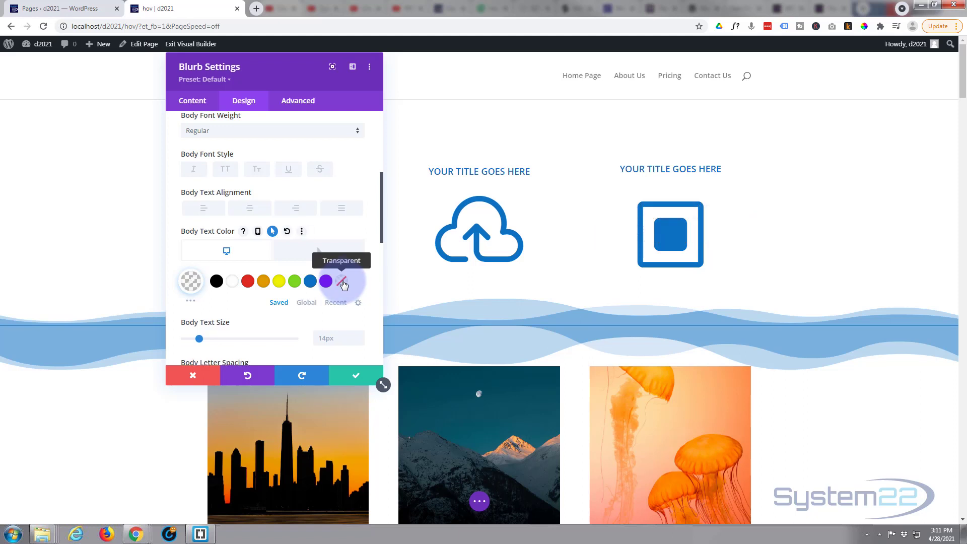
Step: Set the body text hover colour to dark gray #3a3a3a
left_click(318, 258)
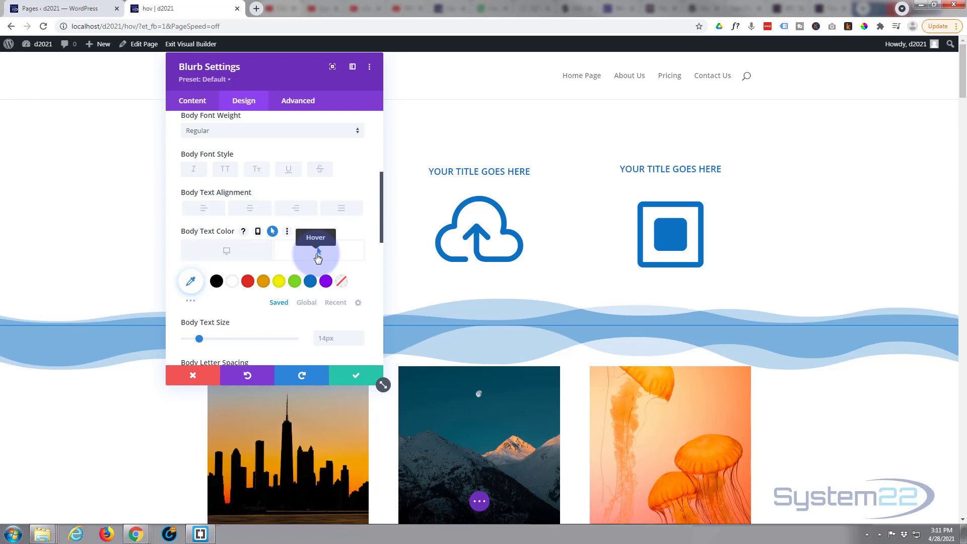
left_click(217, 281)
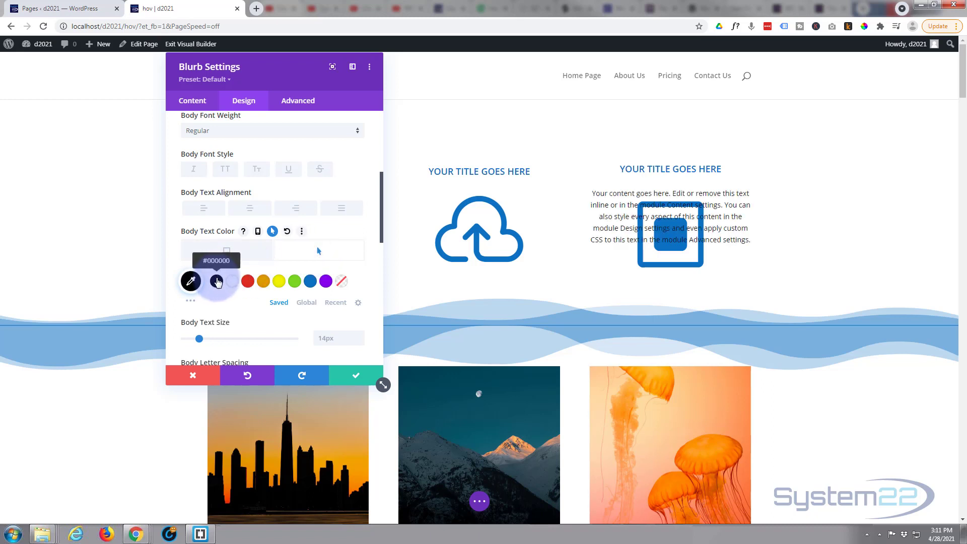
left_click(190, 281)
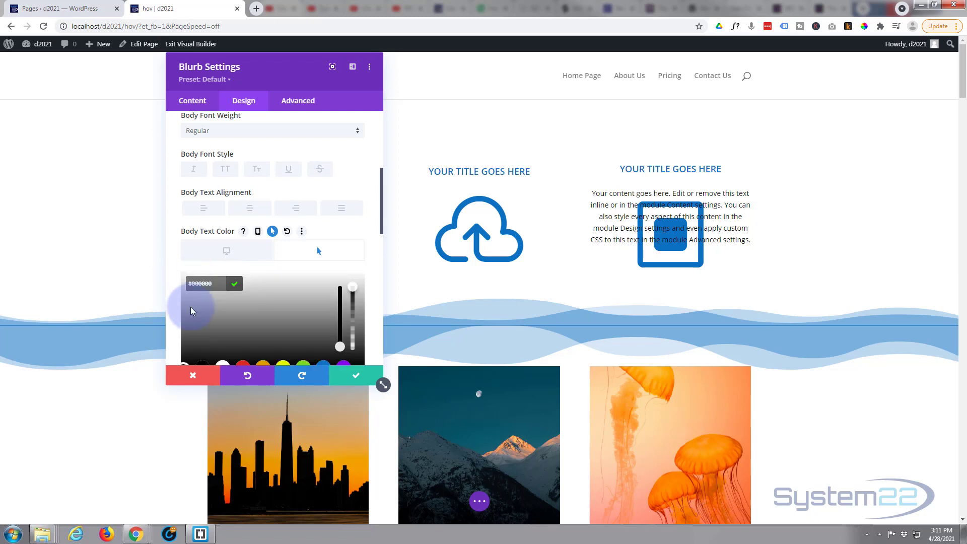
left_click(183, 348)
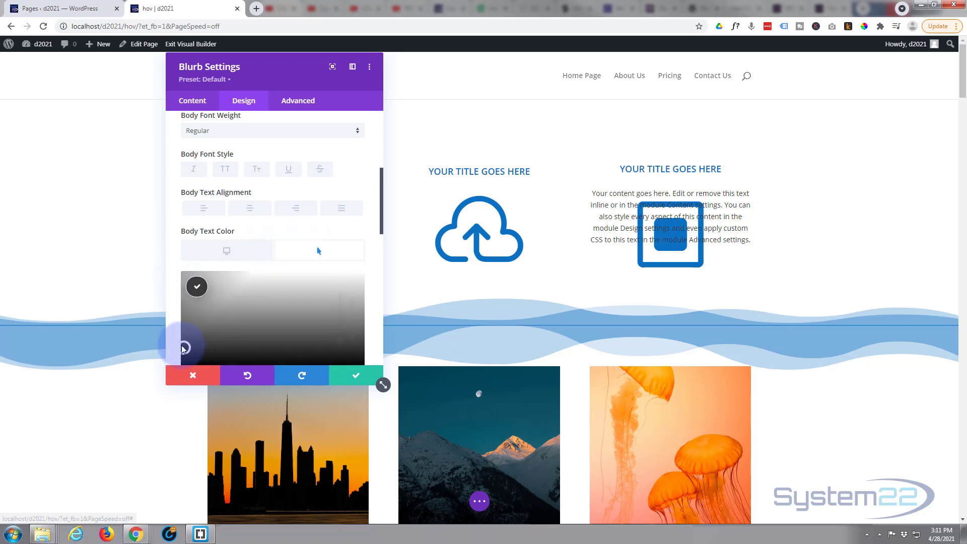
left_click(233, 342)
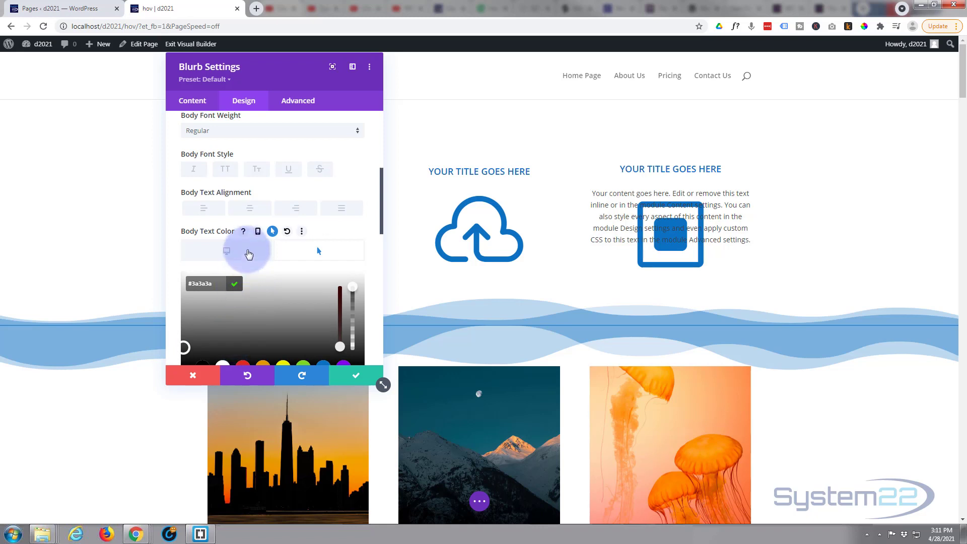
scroll(249, 236, "up", 5)
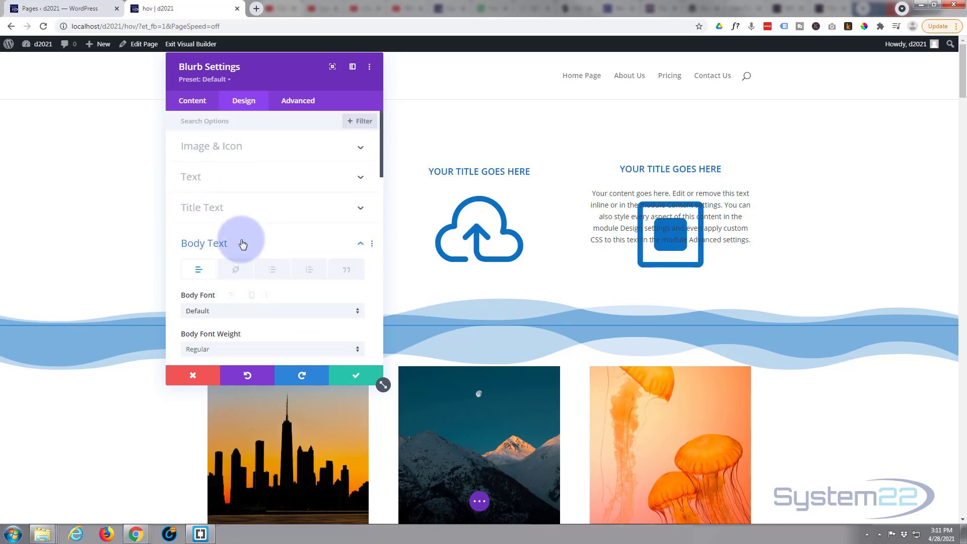
Step: Collapse Body Text, expand Image & Icon, and enable a separate hover colour for Icon Color
left_click(242, 244)
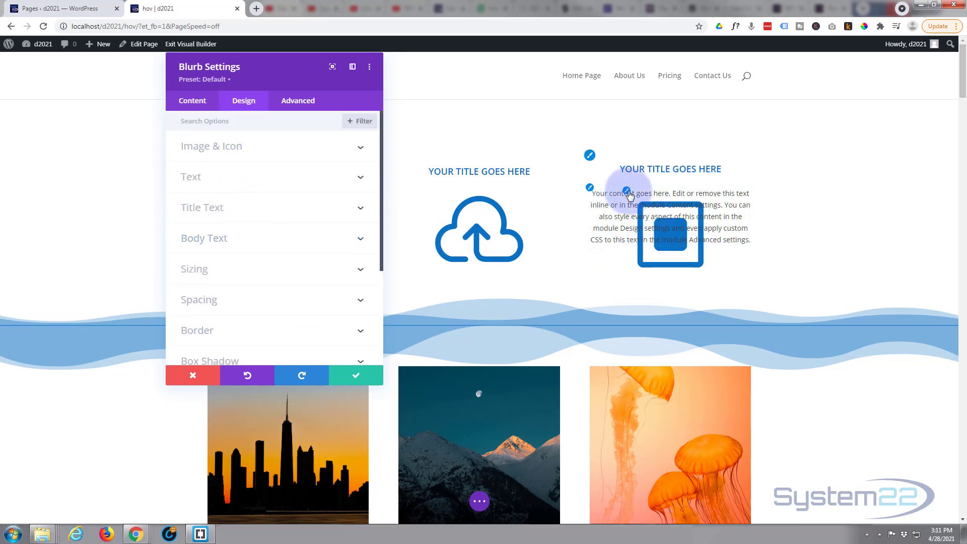
left_click(627, 193)
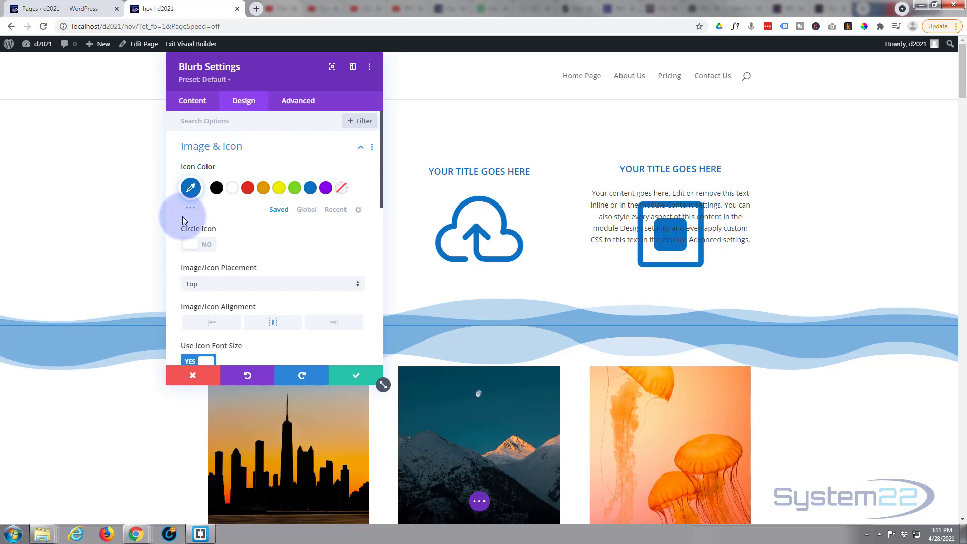
mouse_move(193, 170)
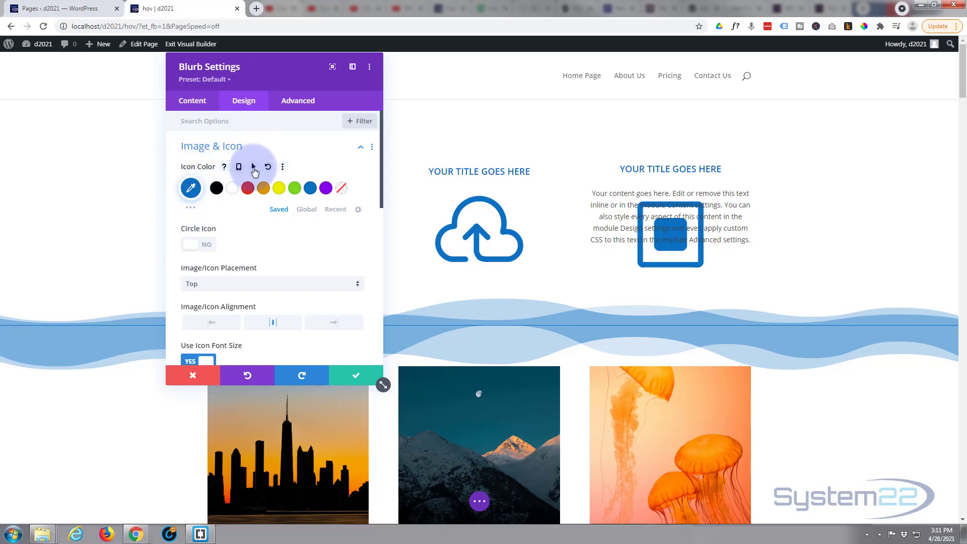
left_click(254, 167)
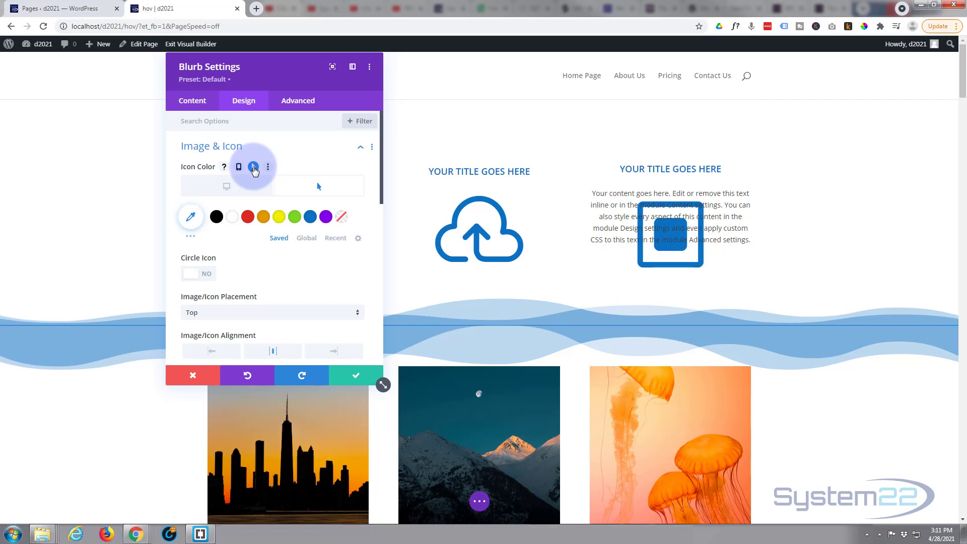
left_click(248, 188)
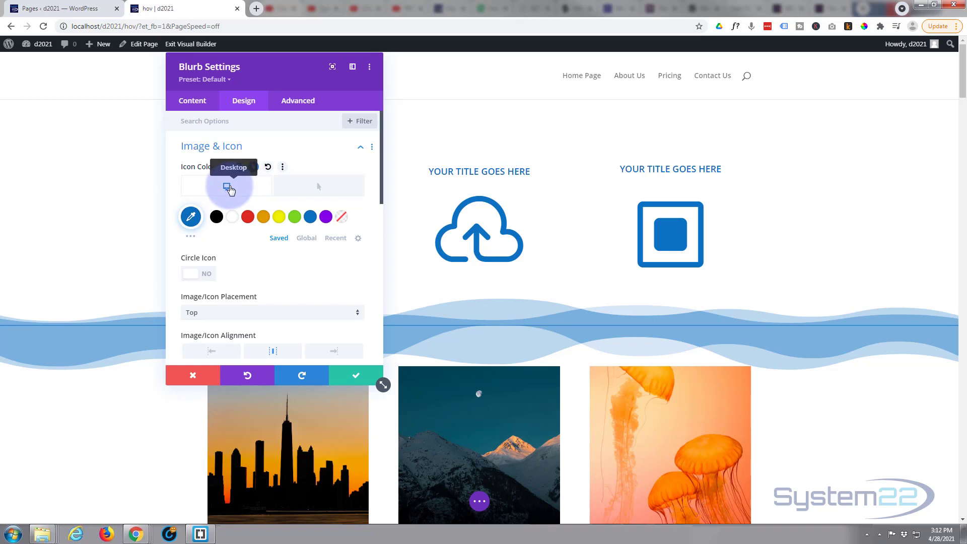
Step: Set the icon's hover colour to Transparent after briefly trying a semi-transparent blue #0c71c3
left_click(303, 189)
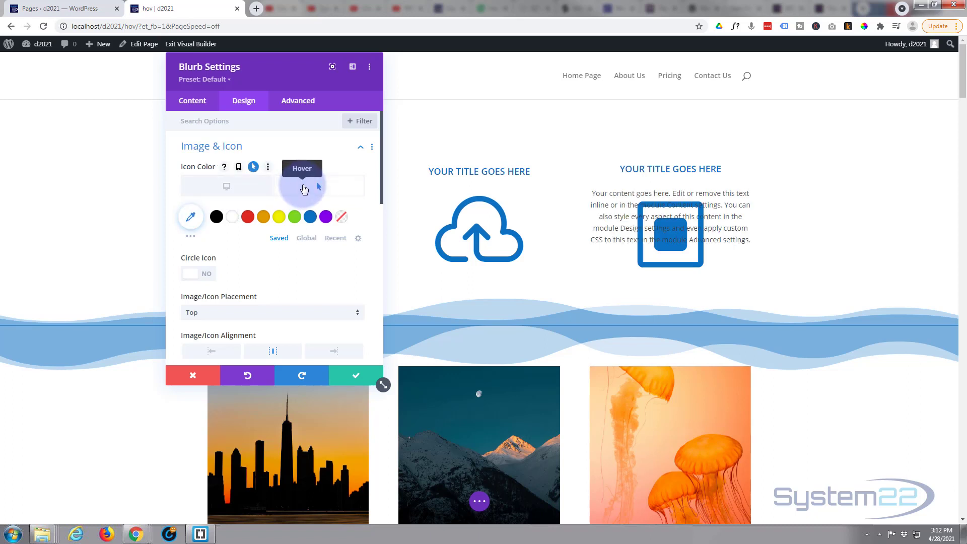
left_click(342, 218)
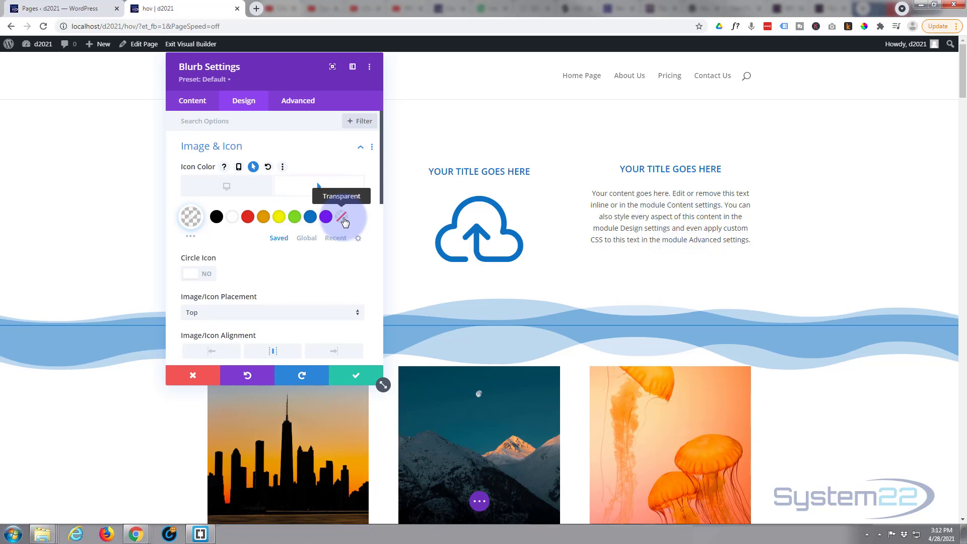
left_click(311, 218)
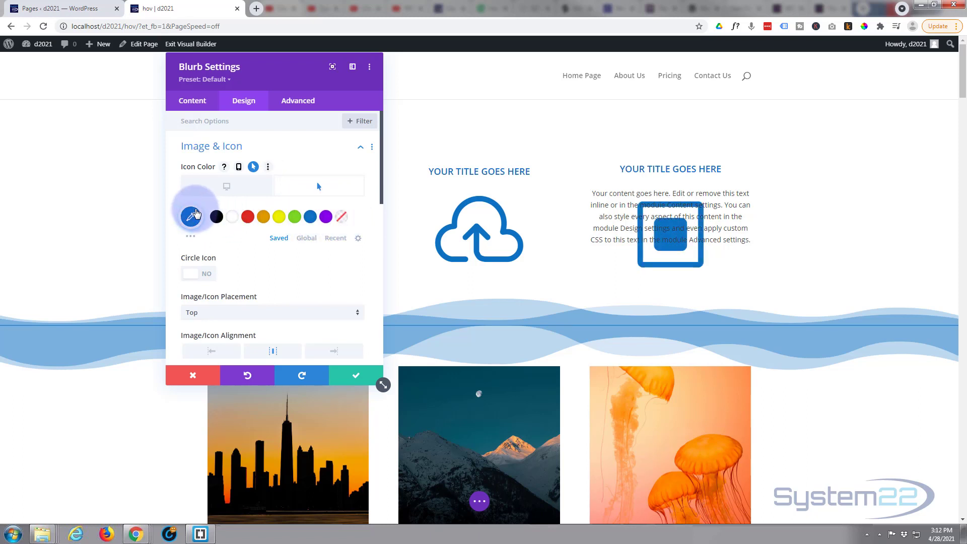
left_click(190, 218)
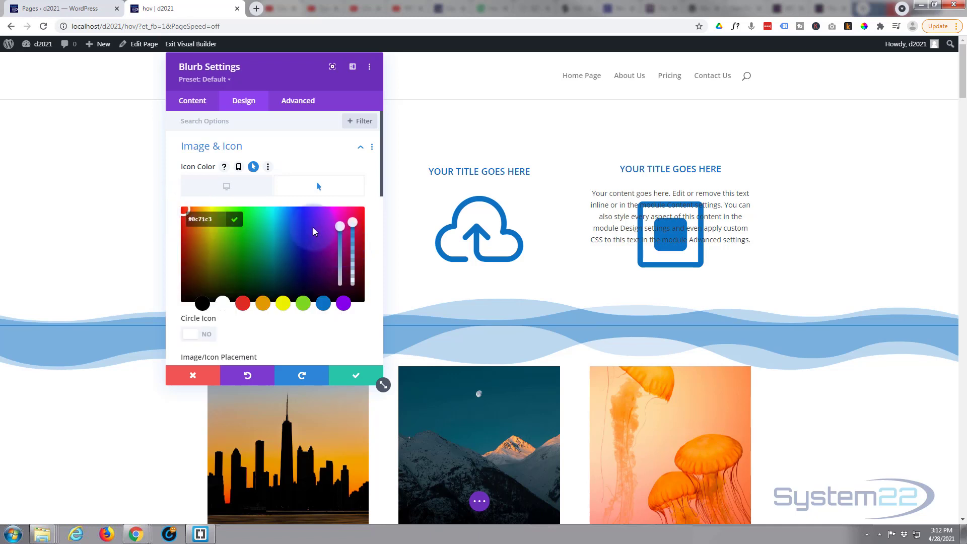
left_click(353, 223)
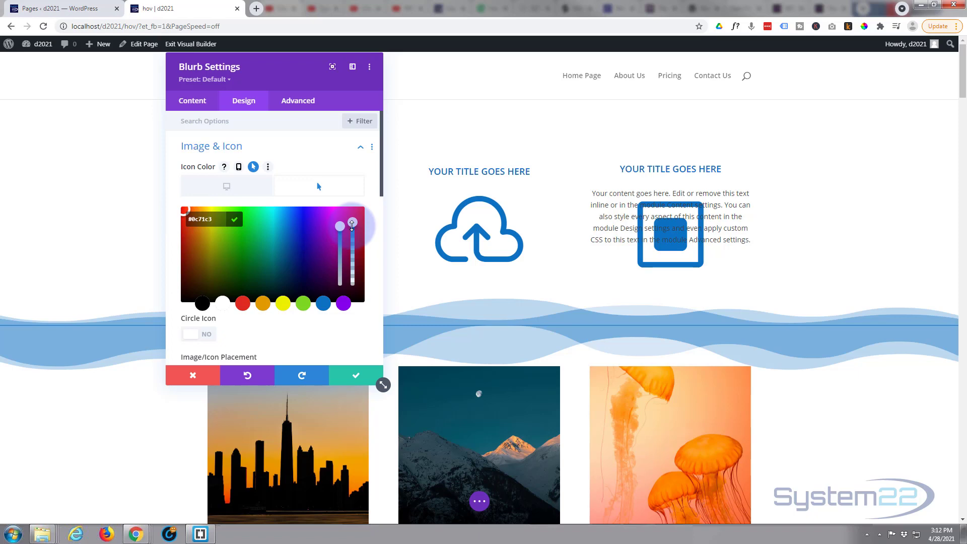
left_click_drag(352, 223, 353, 285)
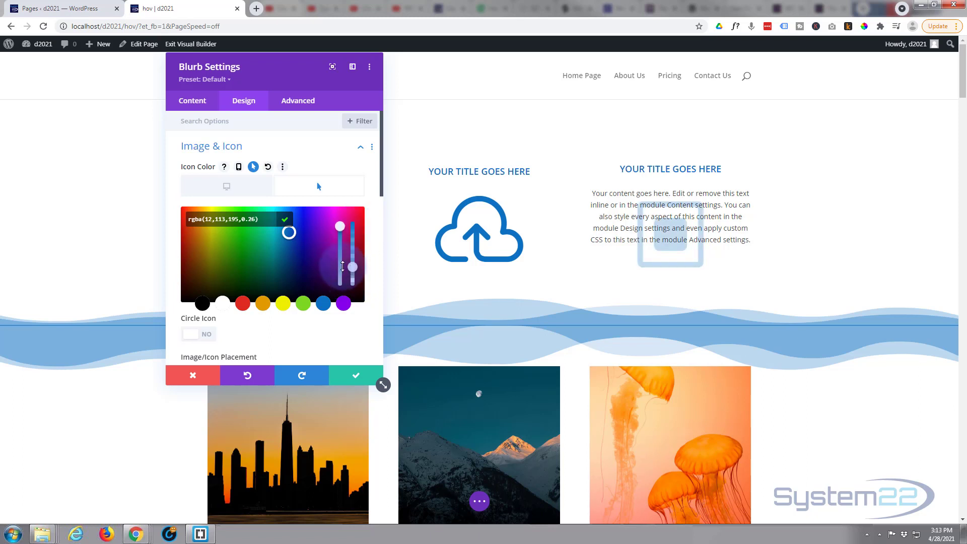
left_click(252, 191)
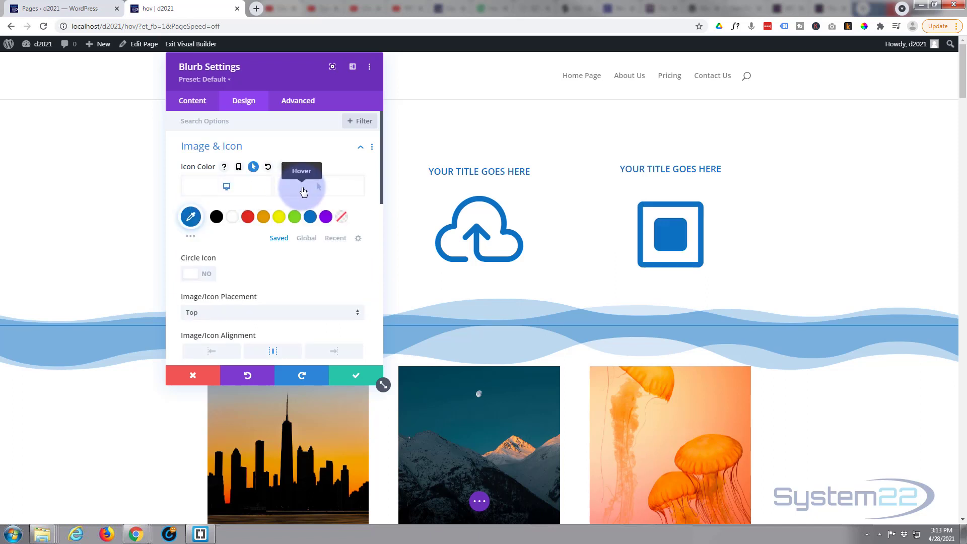
left_click(325, 190)
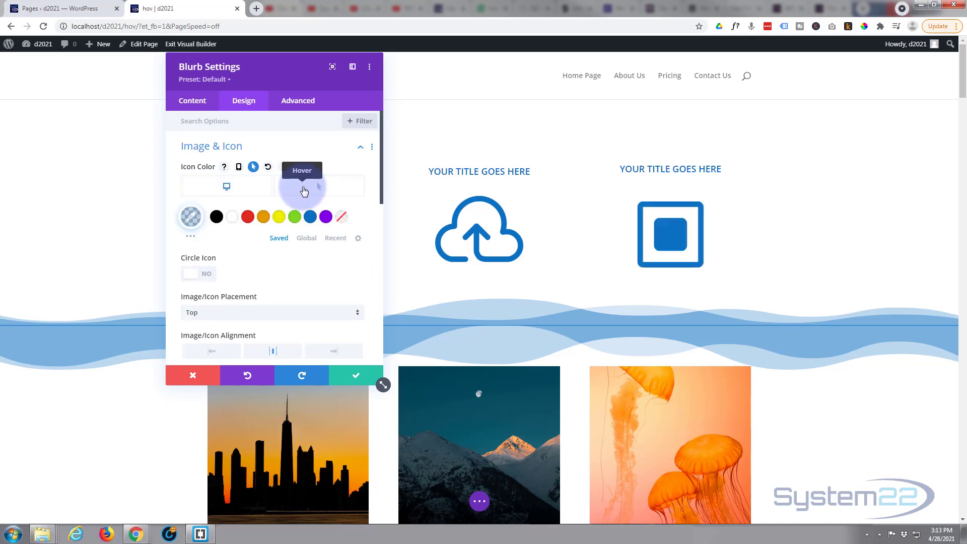
left_click(343, 218)
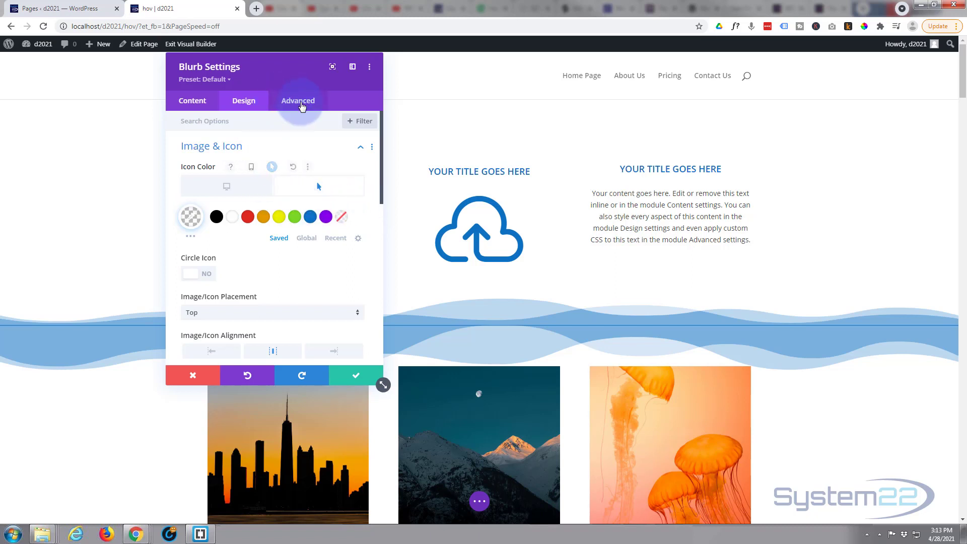
Step: Set the blurb's Transition Duration to 1000ms in the Advanced settings
left_click(299, 104)
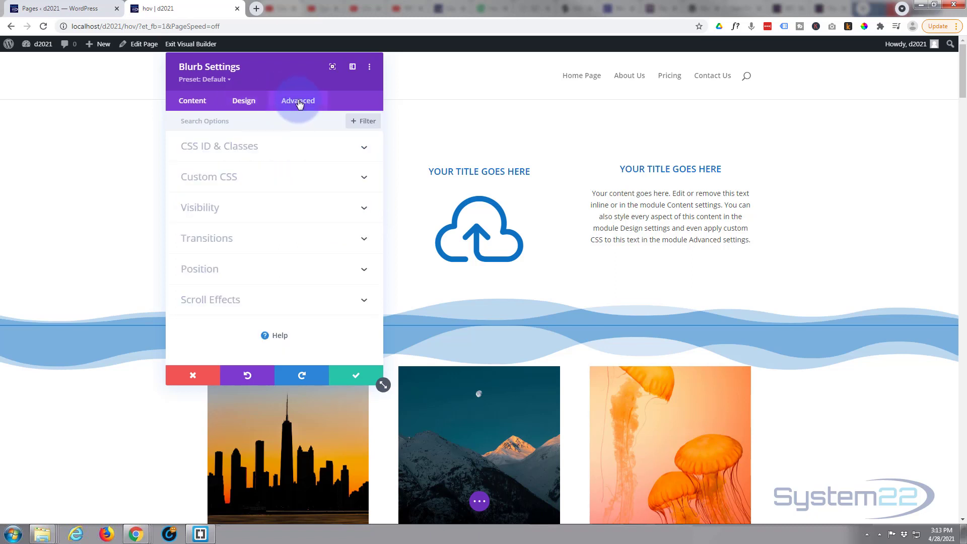
left_click(284, 236)
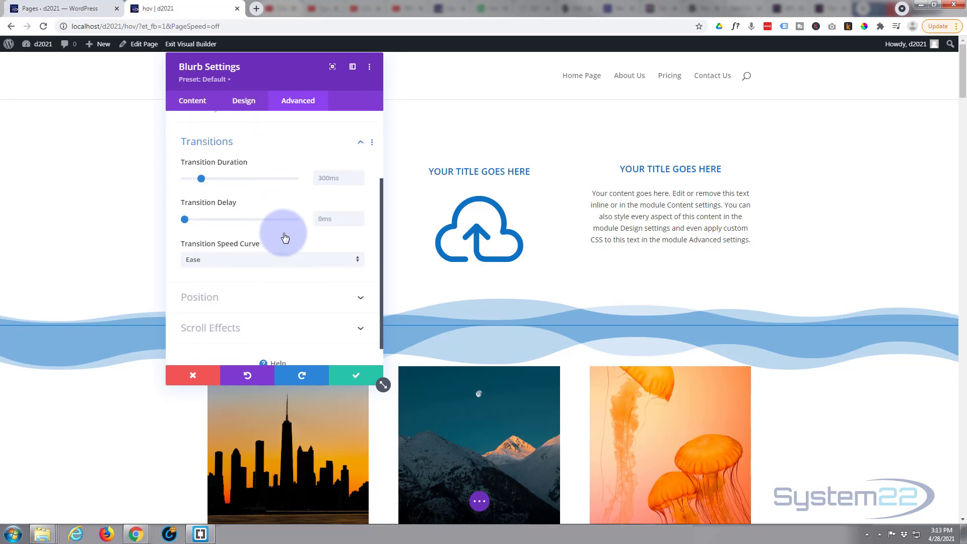
scroll(285, 237, "down", 1)
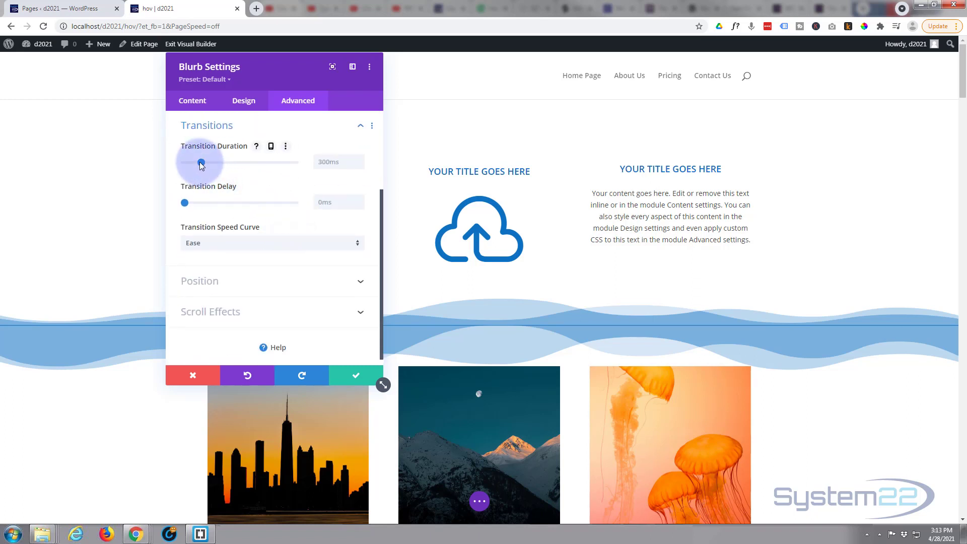
left_click_drag(199, 161, 227, 162)
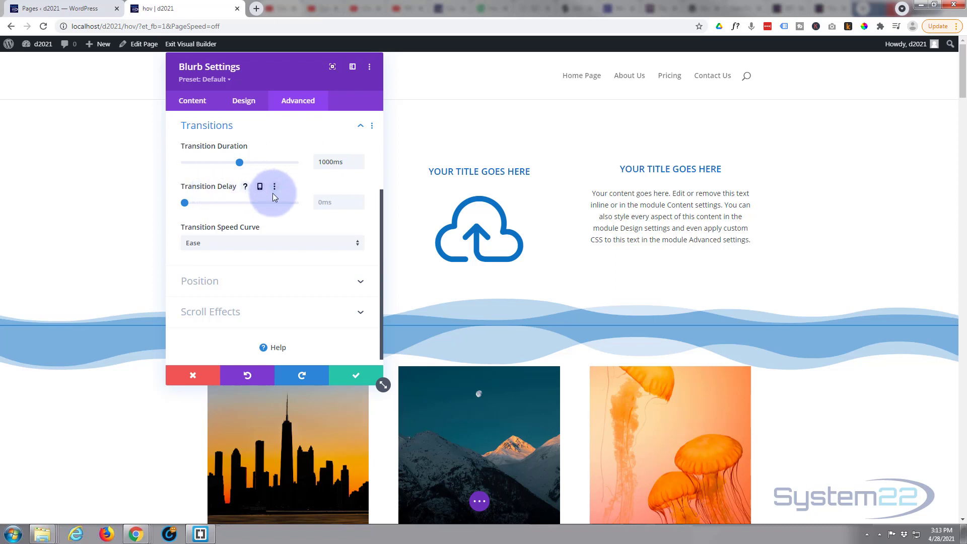
Step: Set the Transition Speed Curve to Ease-In-Out
left_click(268, 246)
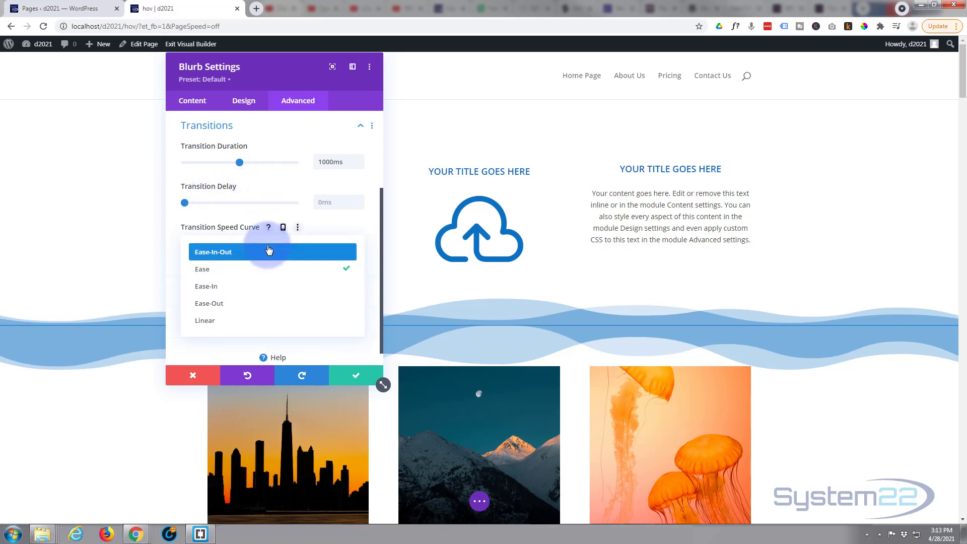
left_click(230, 255)
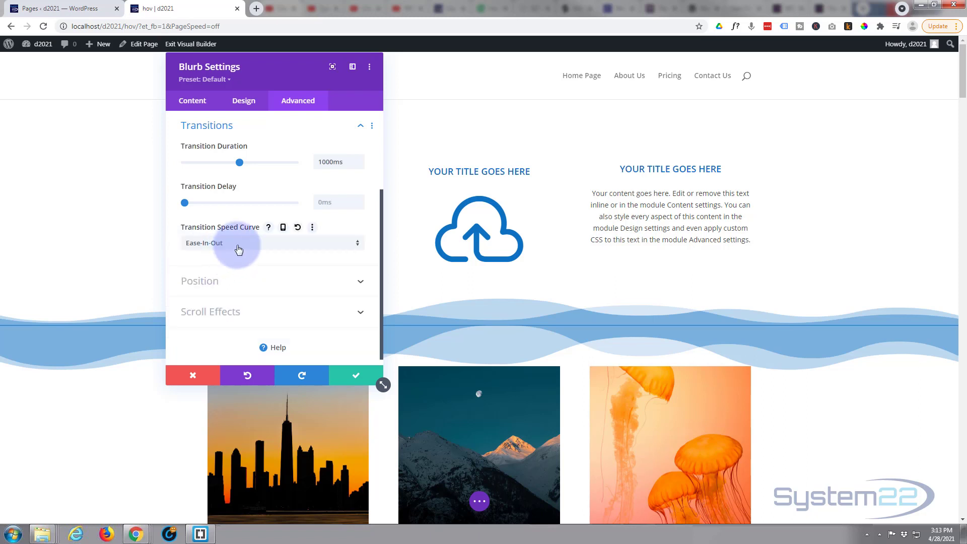
left_click(239, 250)
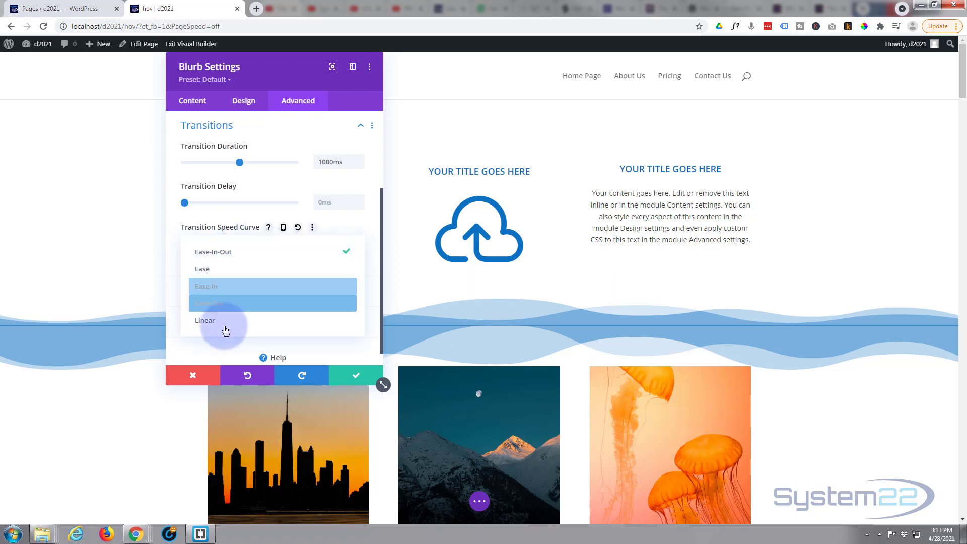
left_click(204, 254)
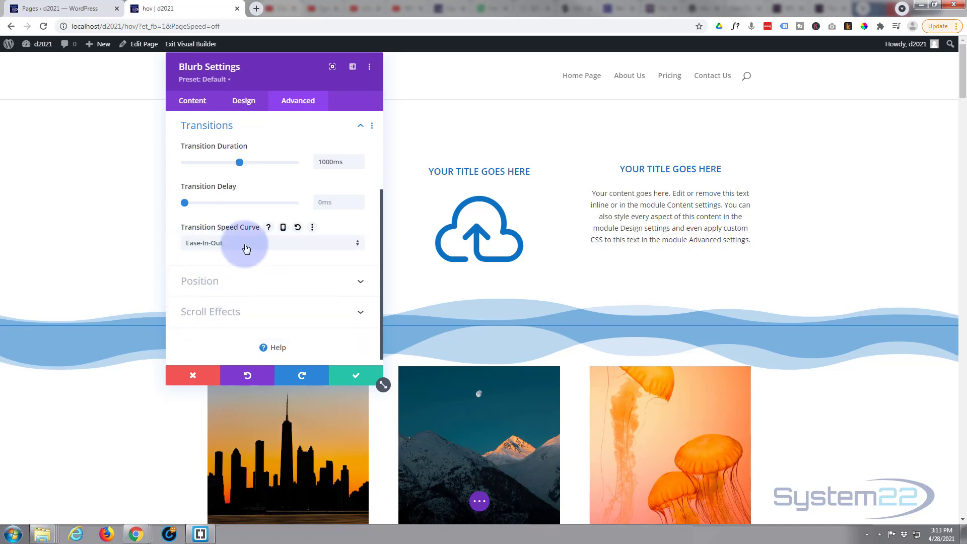
Step: Save the blurb and page changes and exit the Visual Builder to the live 'hov' page
left_click(359, 378)
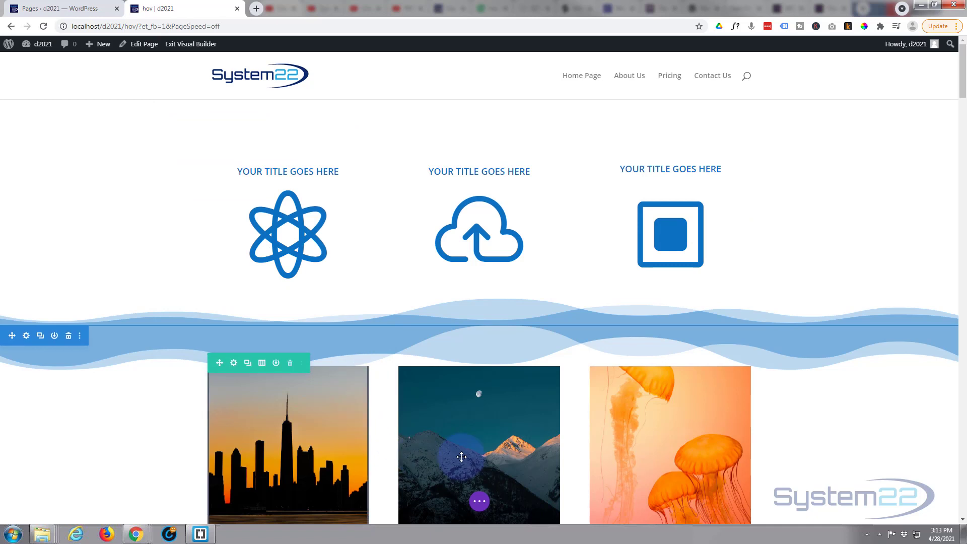
left_click(480, 502)
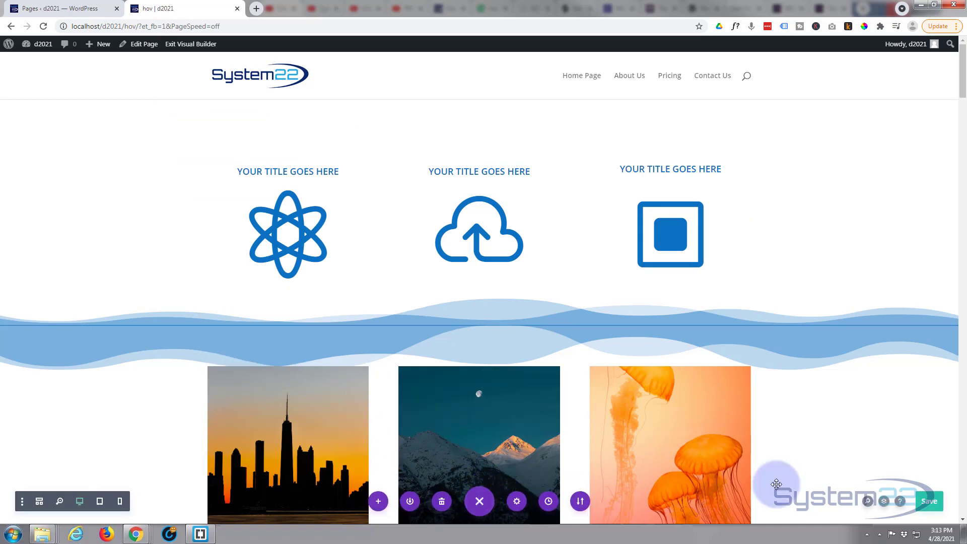
left_click(932, 510)
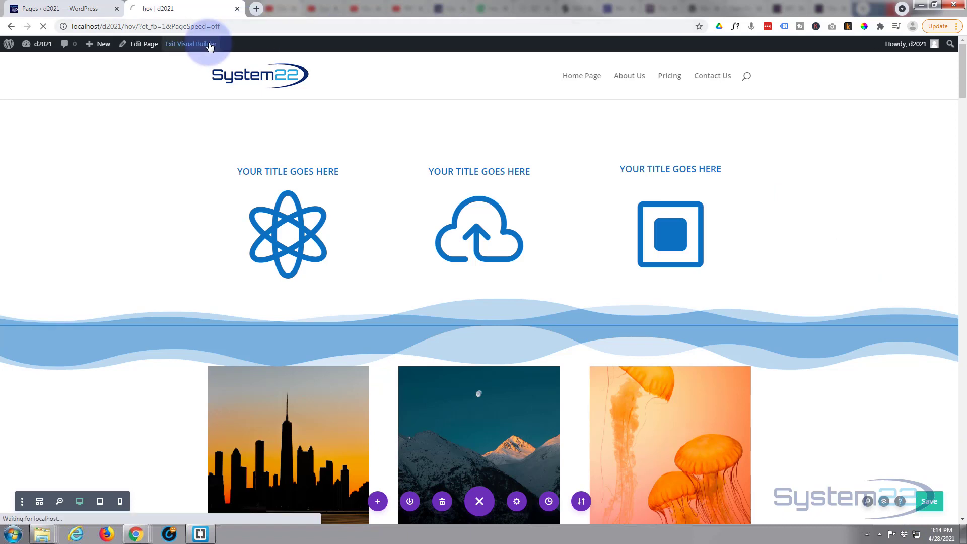
left_click(209, 45)
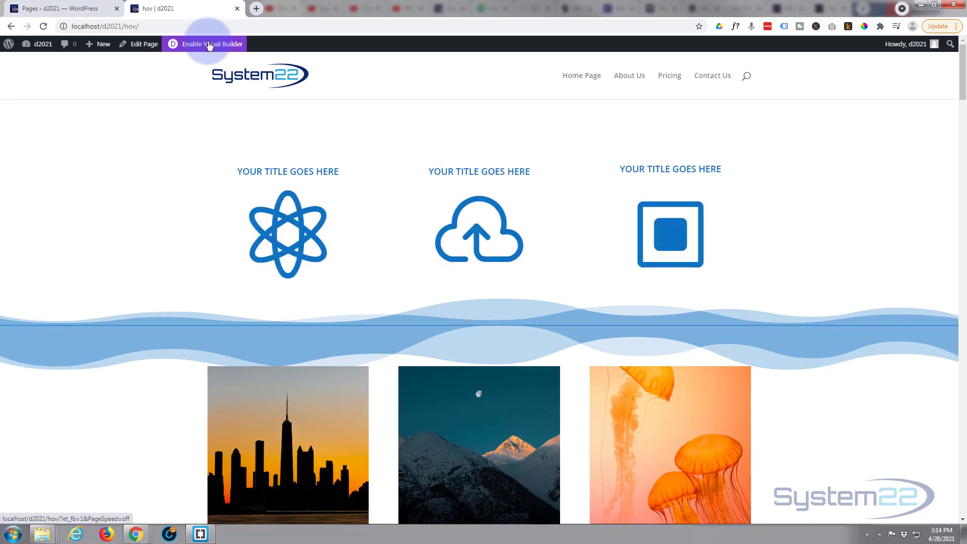
mouse_move(288, 218)
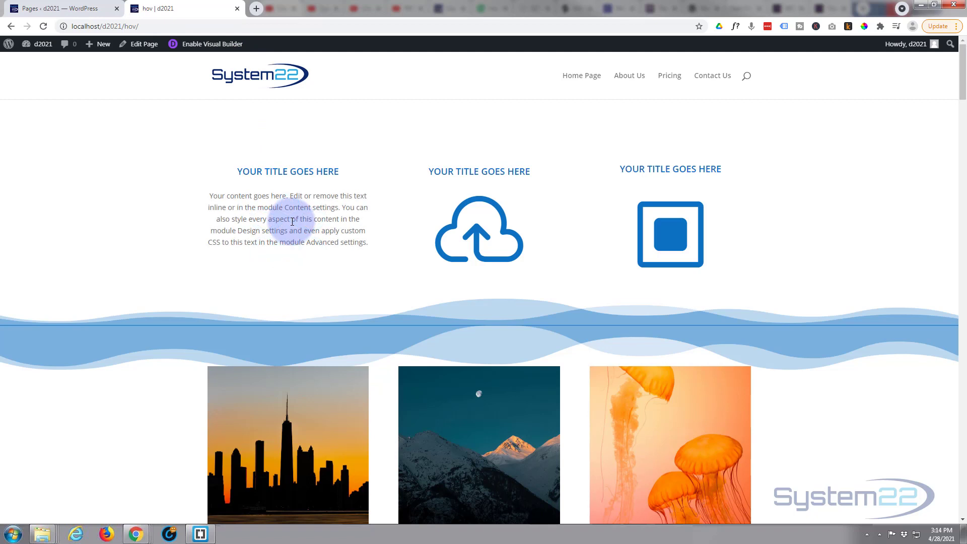
mouse_move(464, 236)
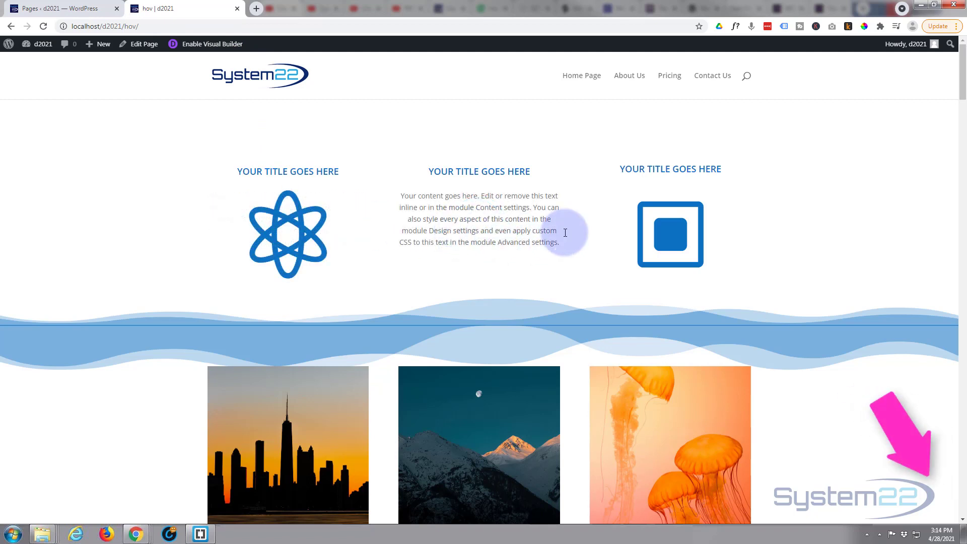
mouse_move(648, 229)
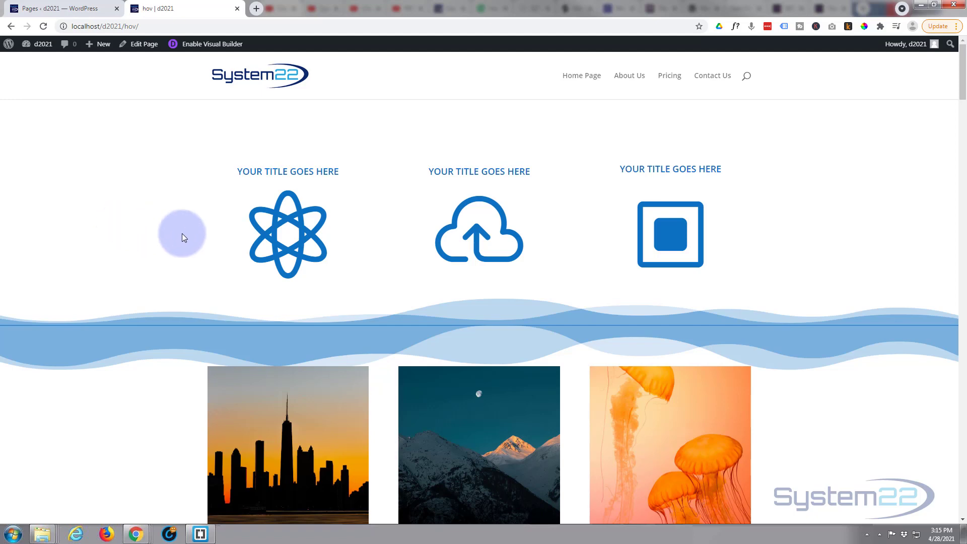
mouse_move(284, 244)
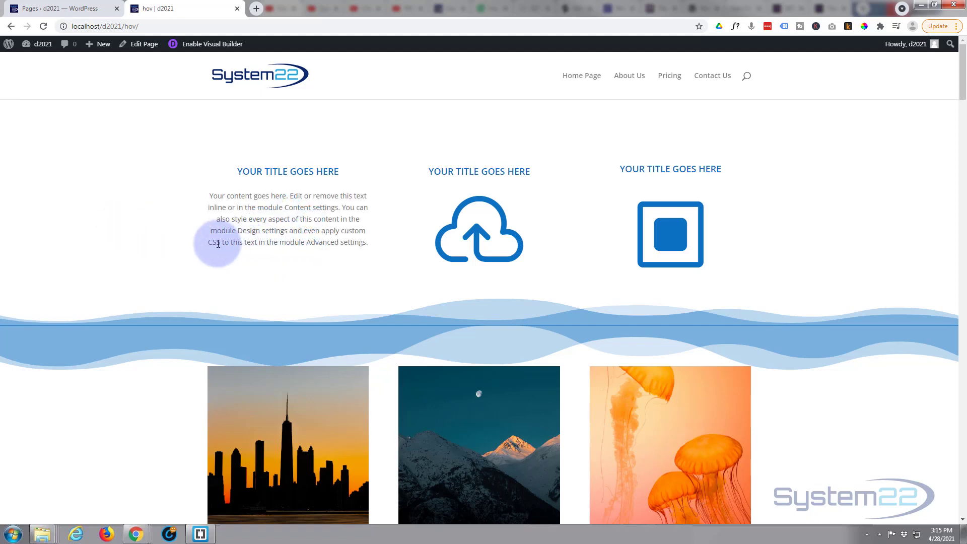